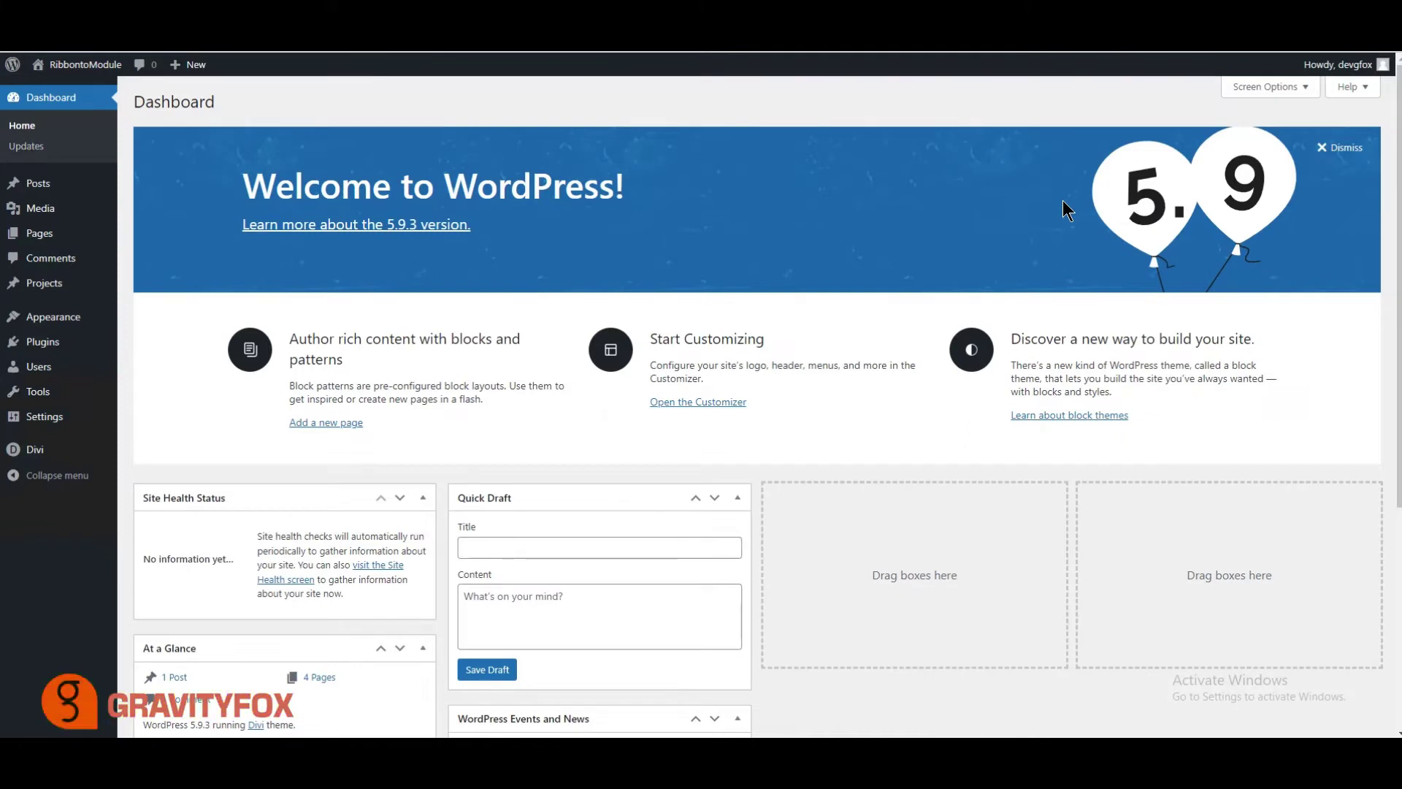
Step: Show the All Pages list with About us, Contact us, Home and Services
mouse_move(39, 233)
left_click(137, 235)
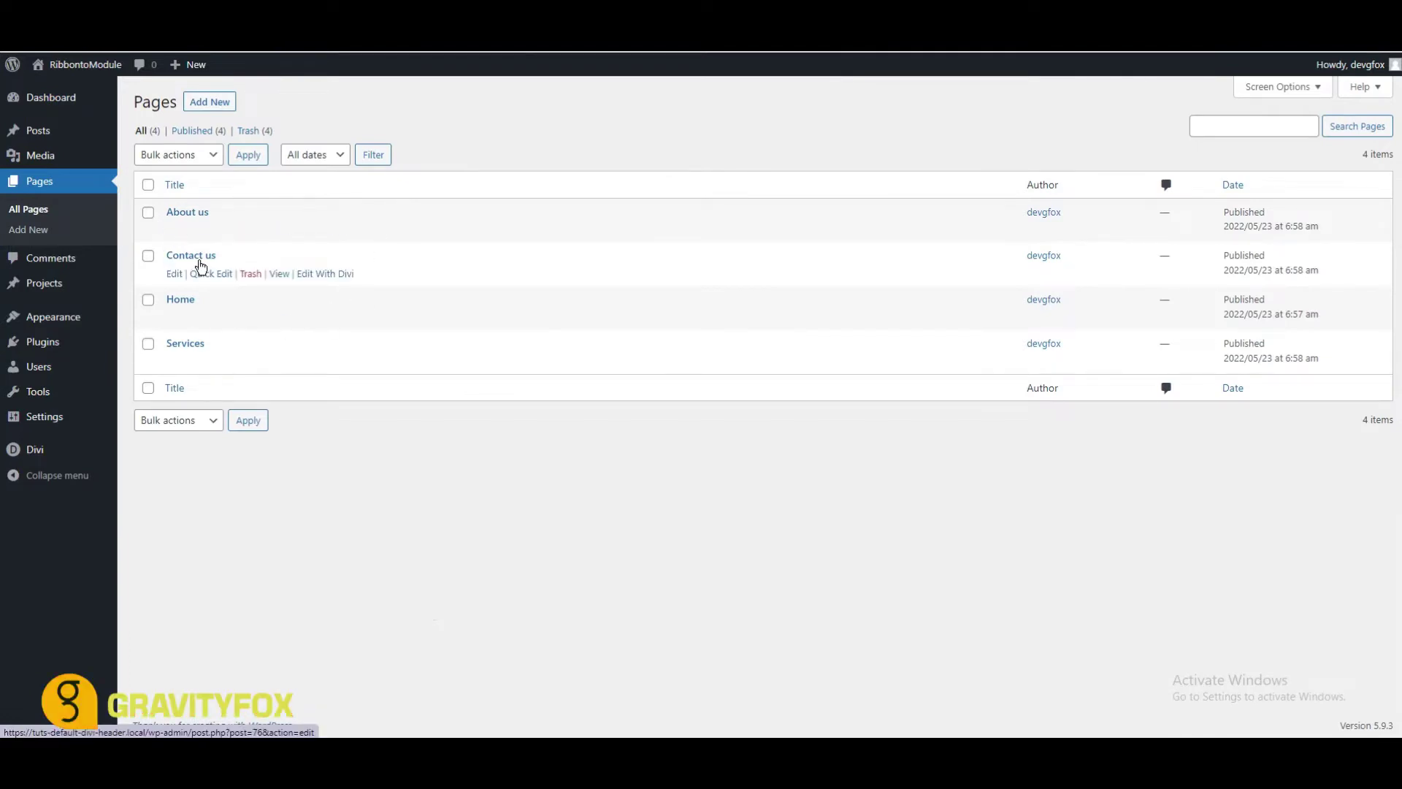
left_click(185, 351)
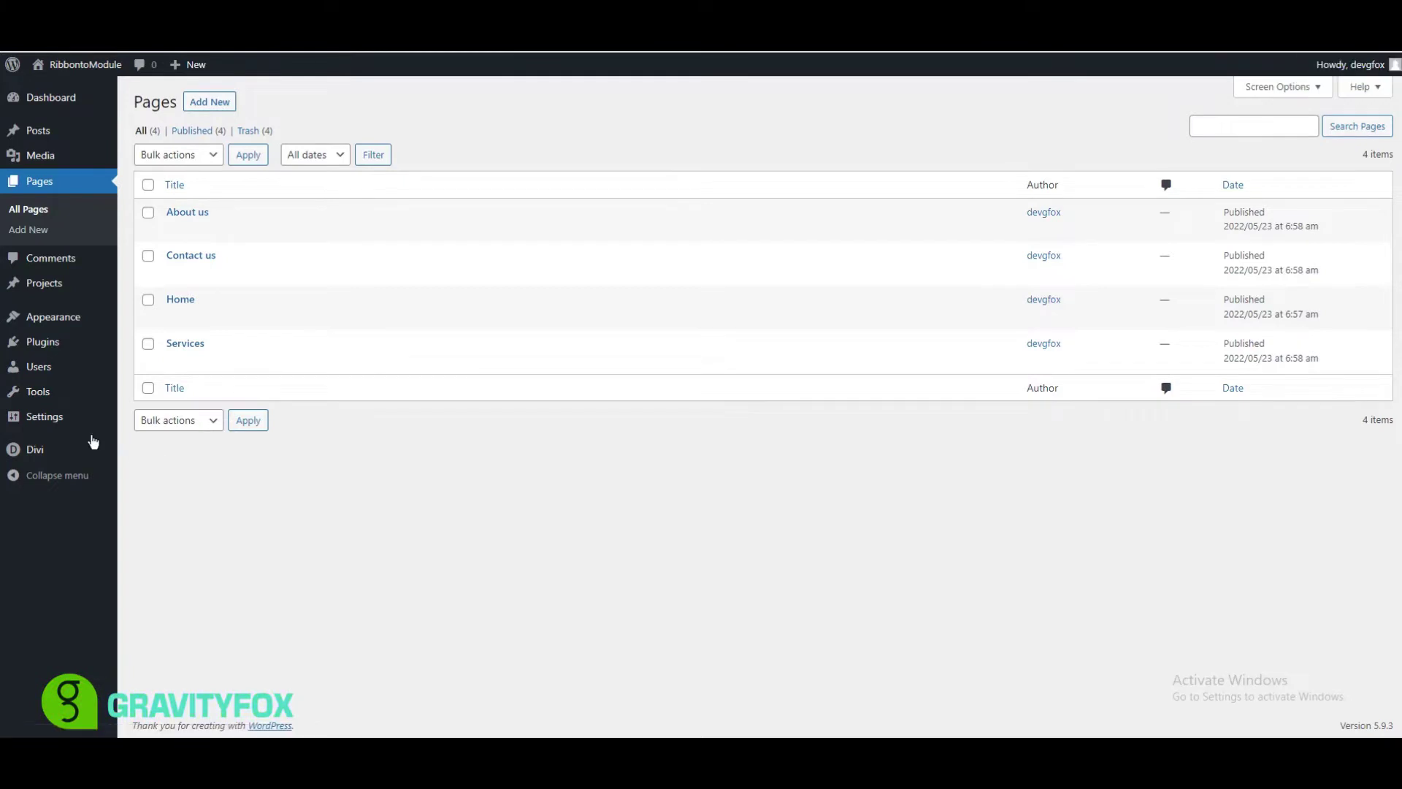
Step: Add all four pages (Home, Services, About us, Contact us) to Main Menu and save it
mouse_move(37, 319)
left_click(155, 382)
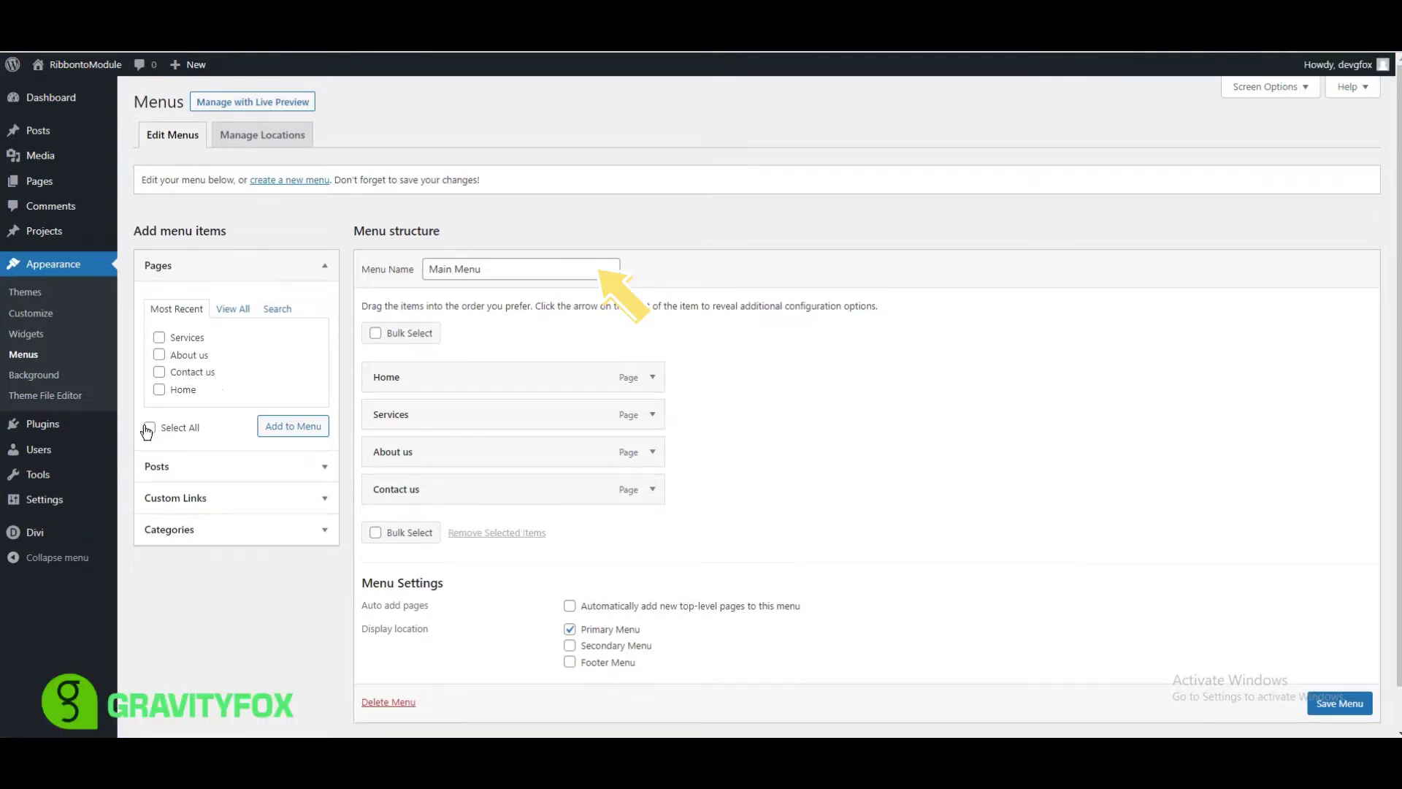
left_click(231, 311)
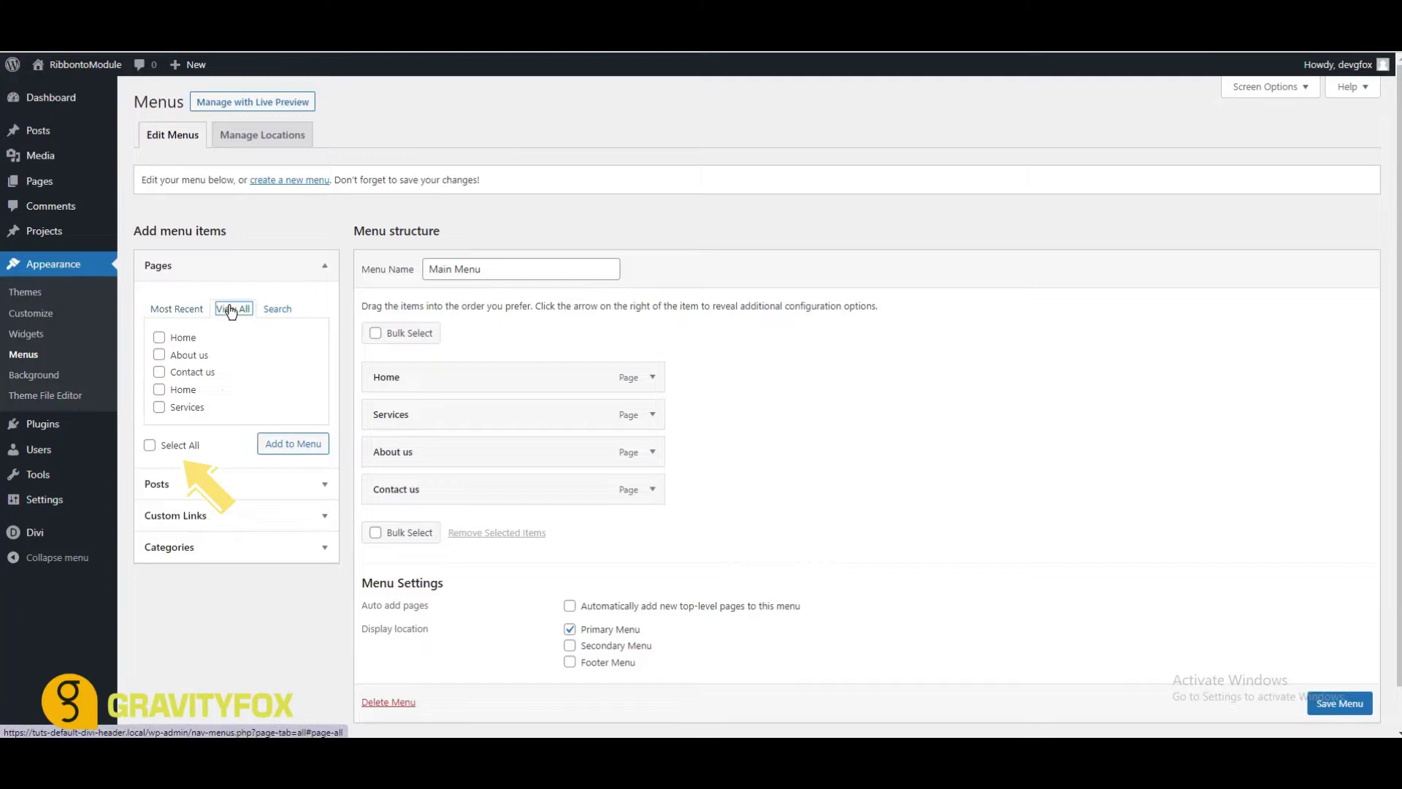
left_click(151, 445)
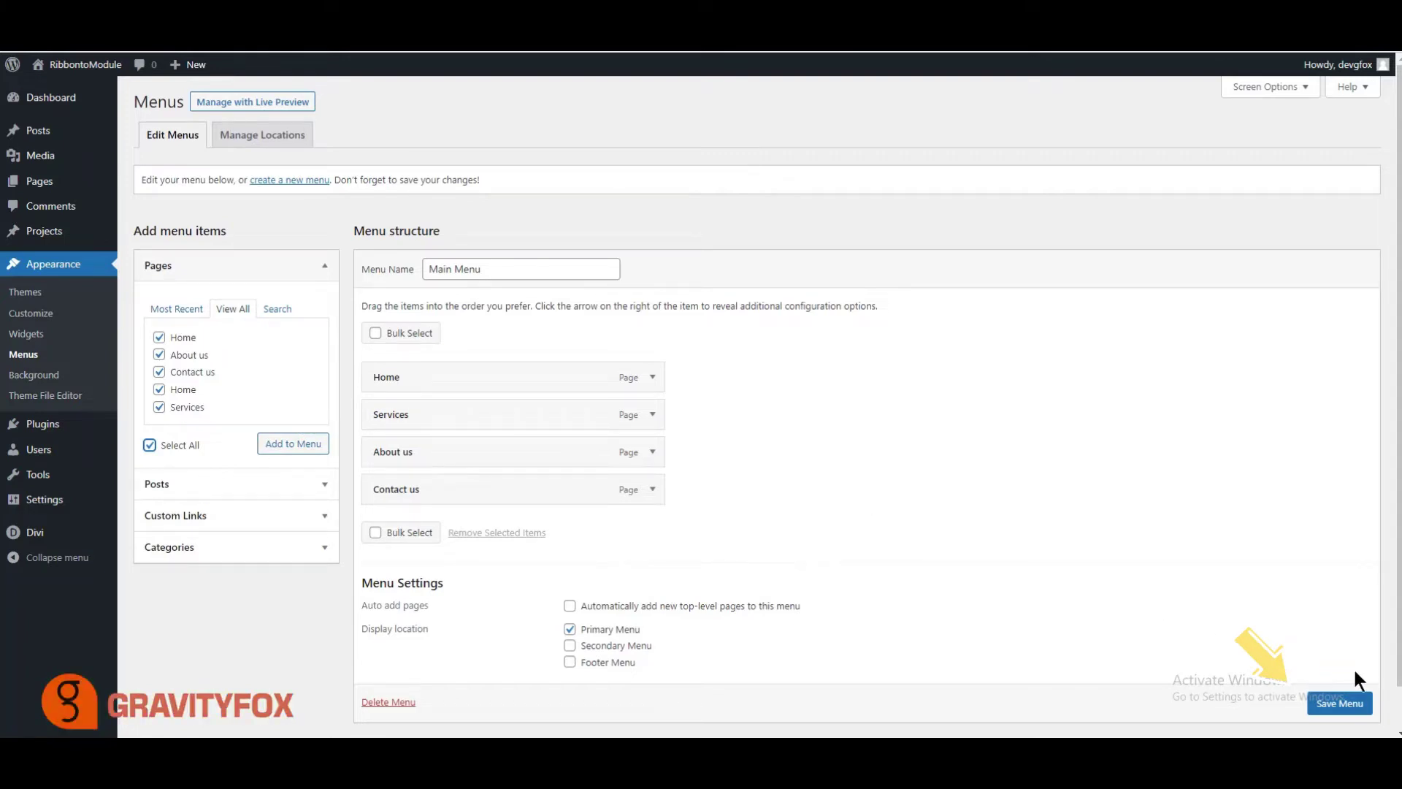
left_click(1341, 703)
Step: Upload the GravityFox-white image and set it as the Divi site logo
mouse_move(38, 532)
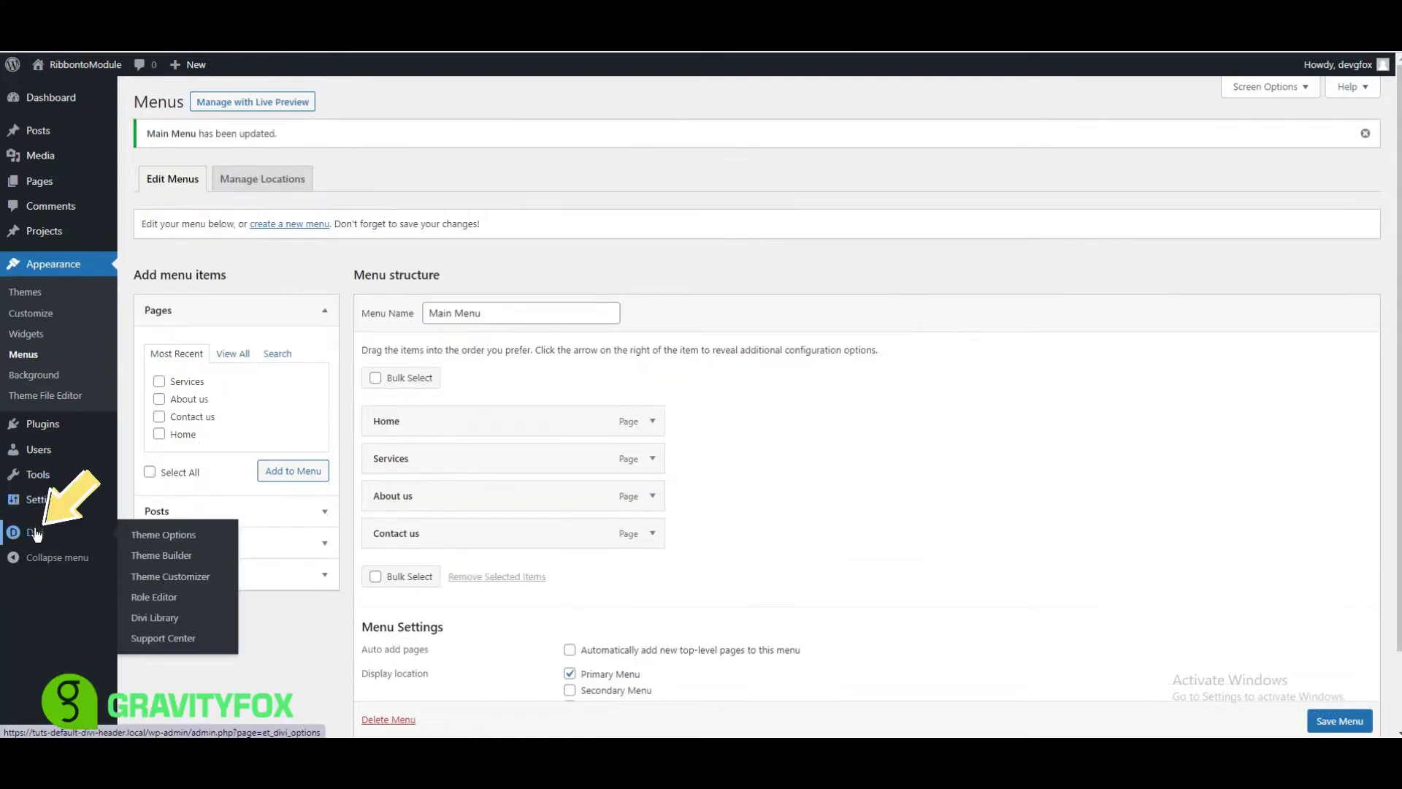
left_click(161, 535)
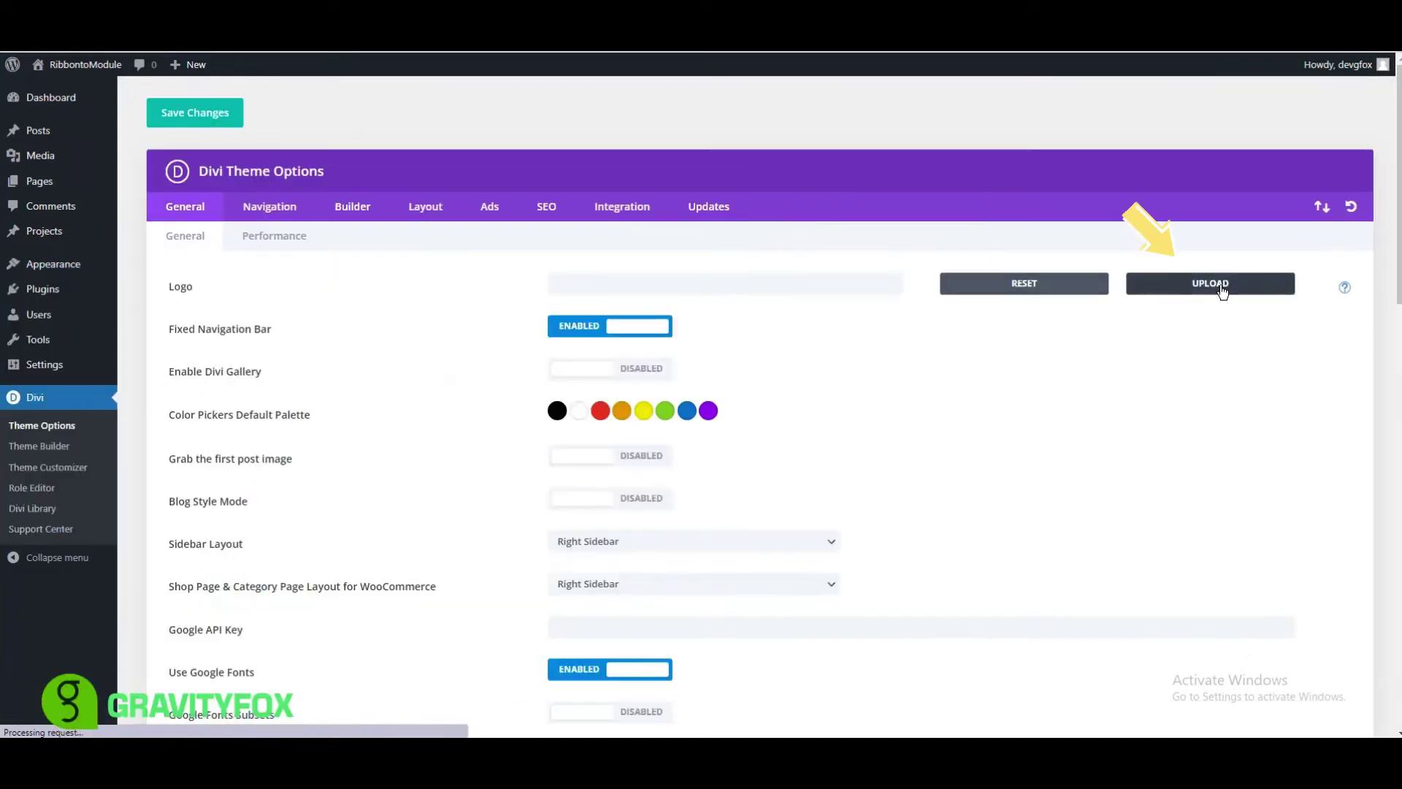
left_click(1211, 282)
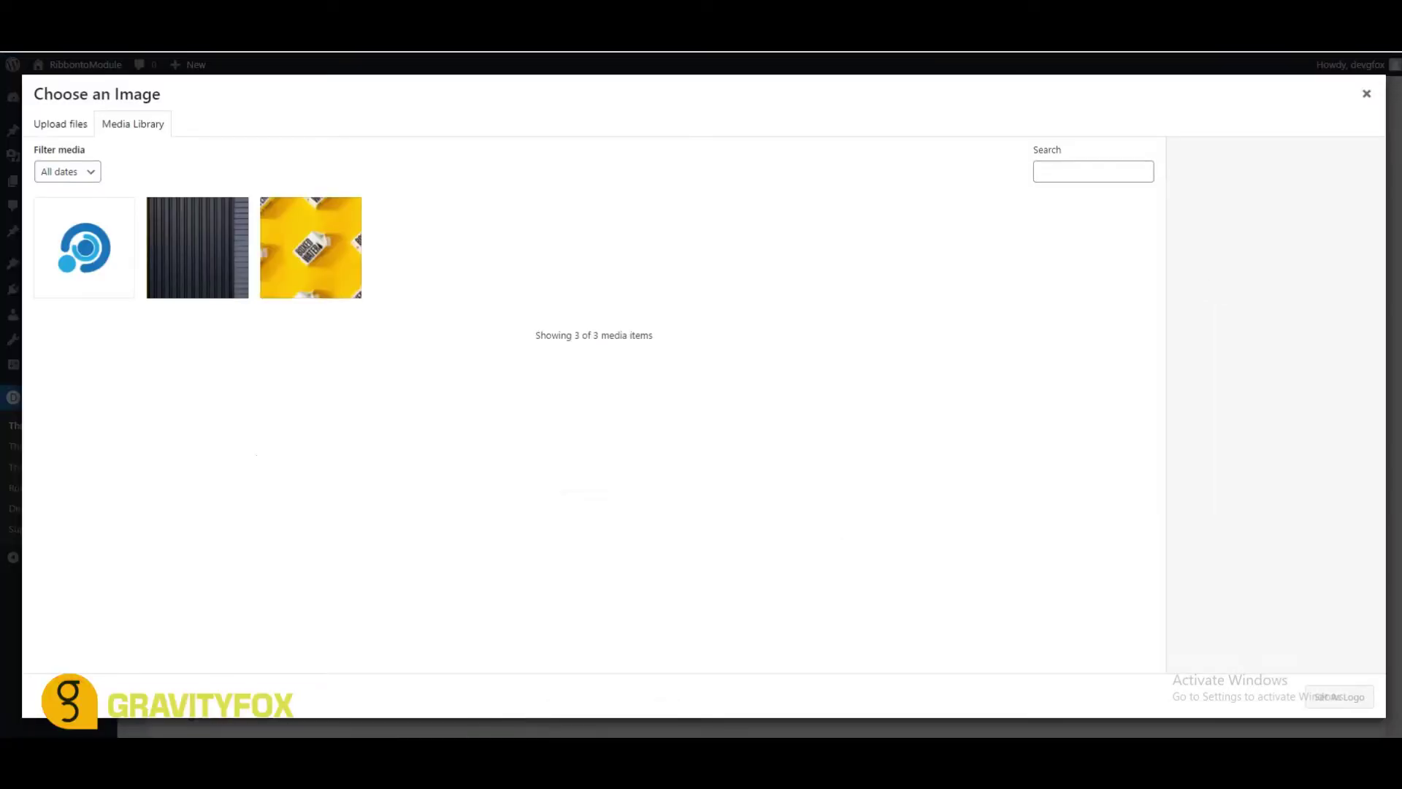
left_click_drag(1401, 292, 560, 289)
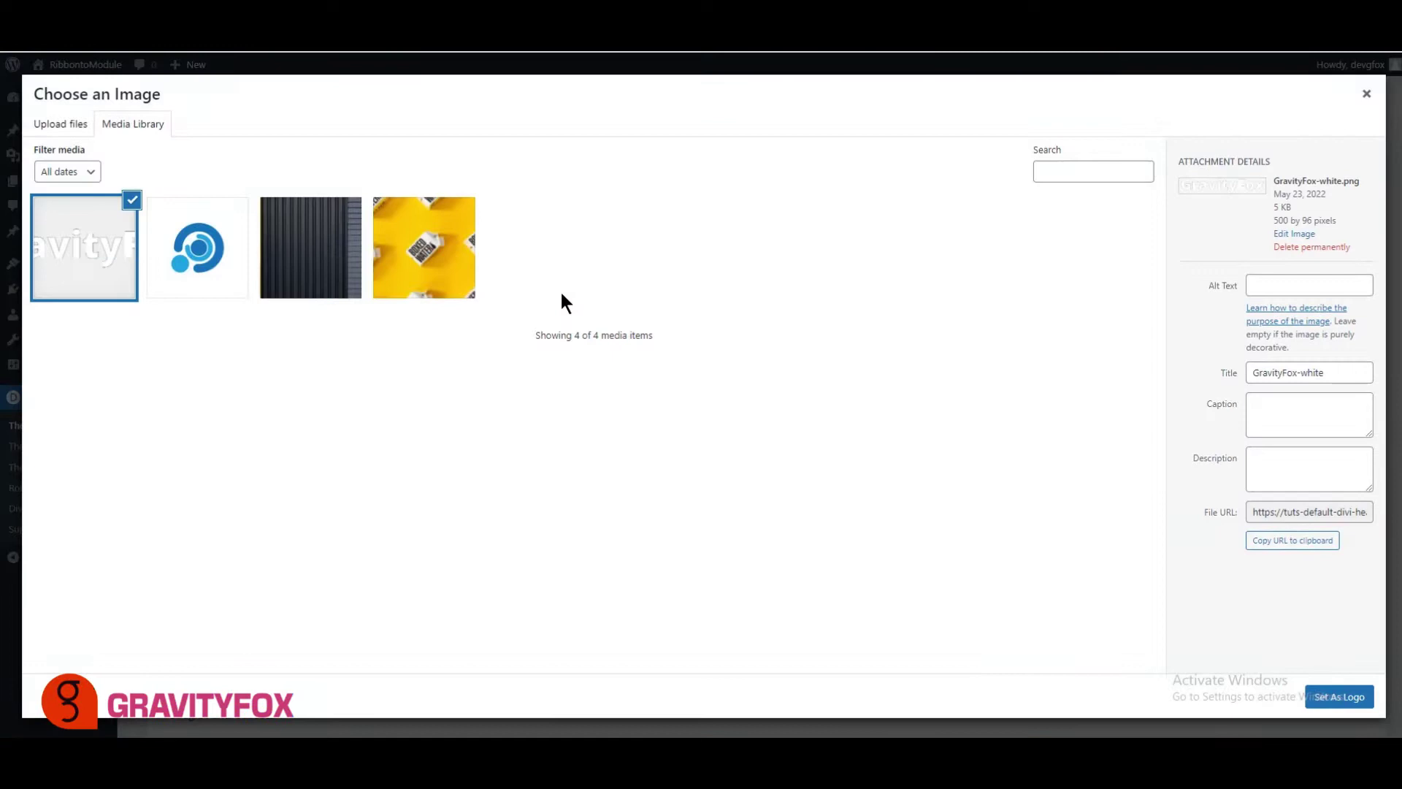
left_click(1325, 696)
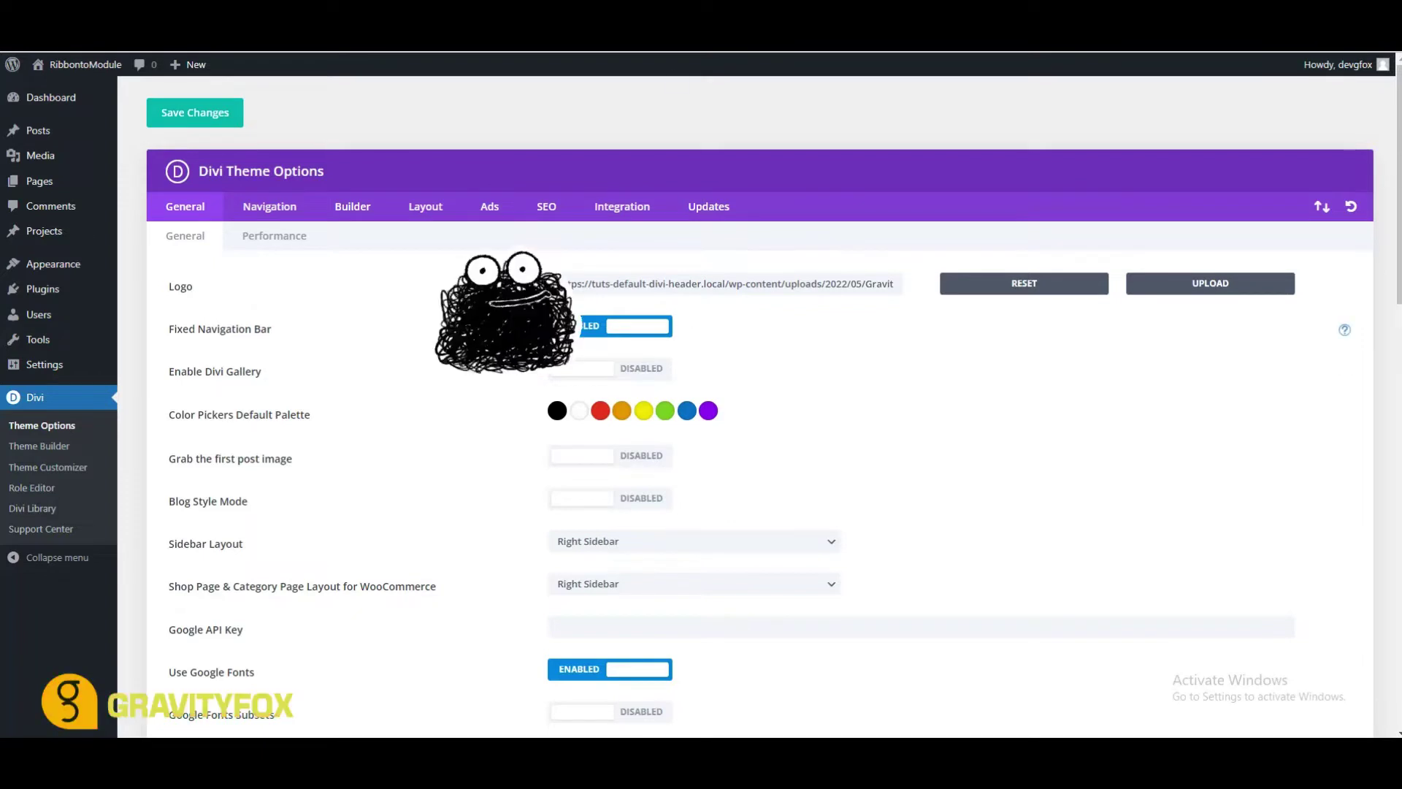
Step: Save the Divi Theme Options with the fixed navigation bar still enabled
left_click(554, 325)
left_click(554, 326)
left_click(219, 117)
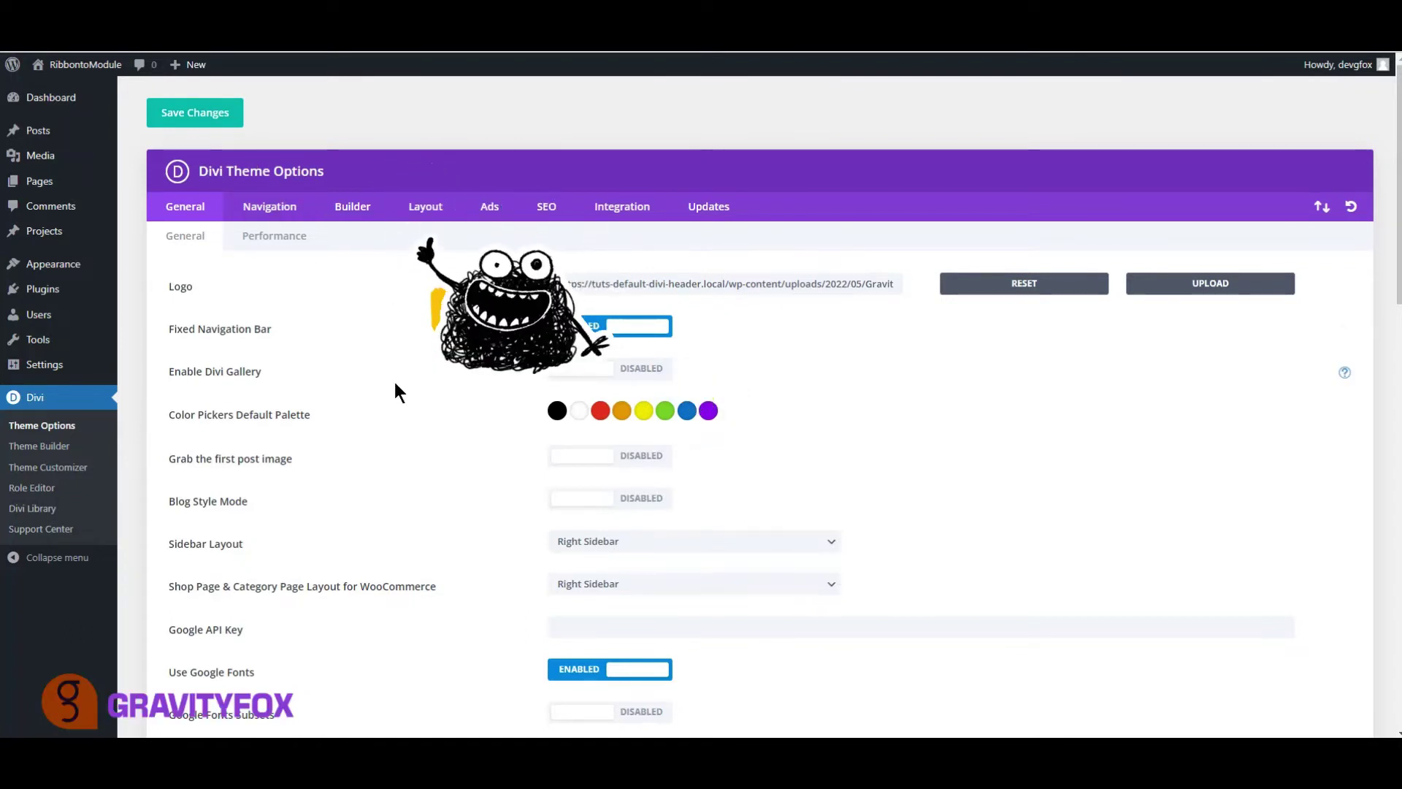
scroll(398, 384, "down", 1)
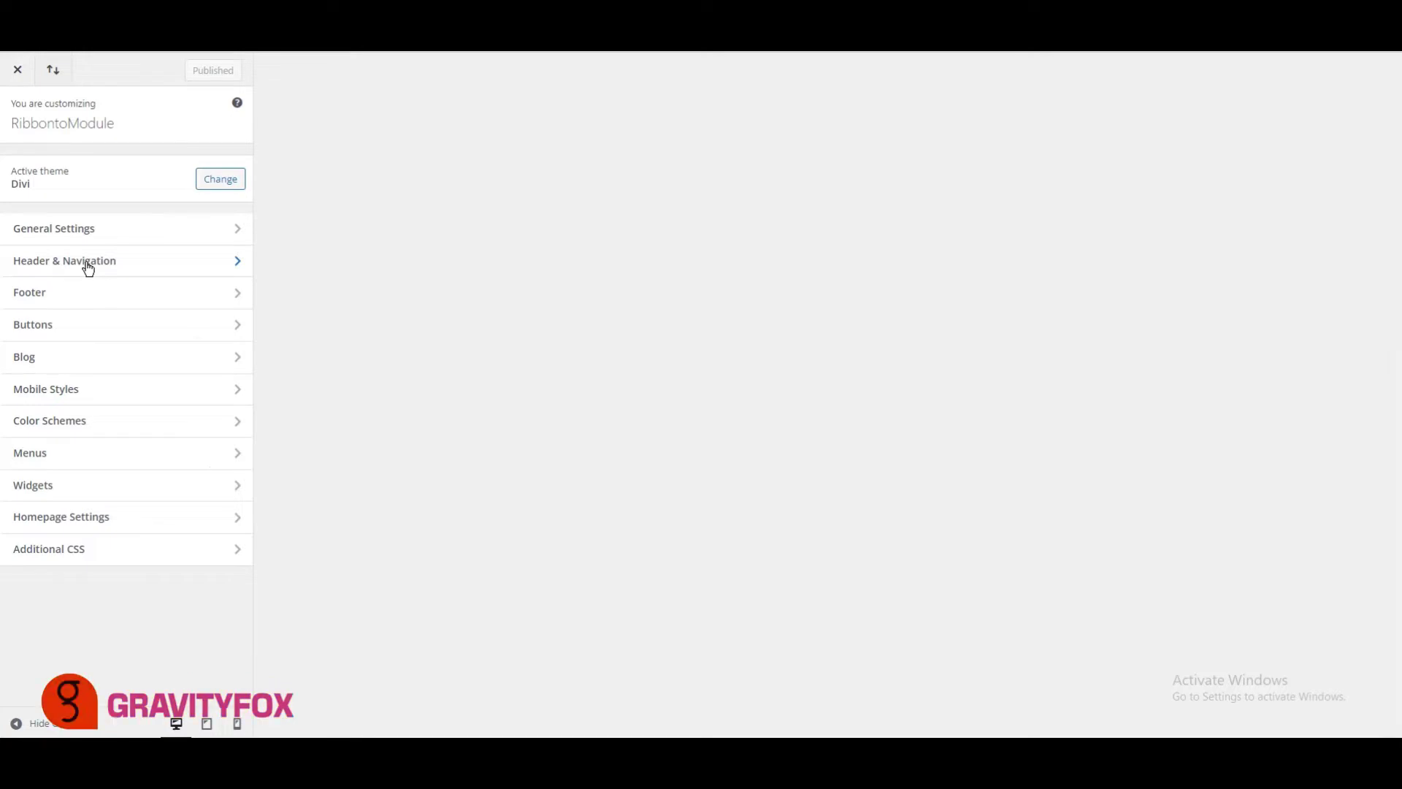
Step: Set the Primary Menu Bar text to size 18, Poppins font and black (#000000)
left_click(89, 263)
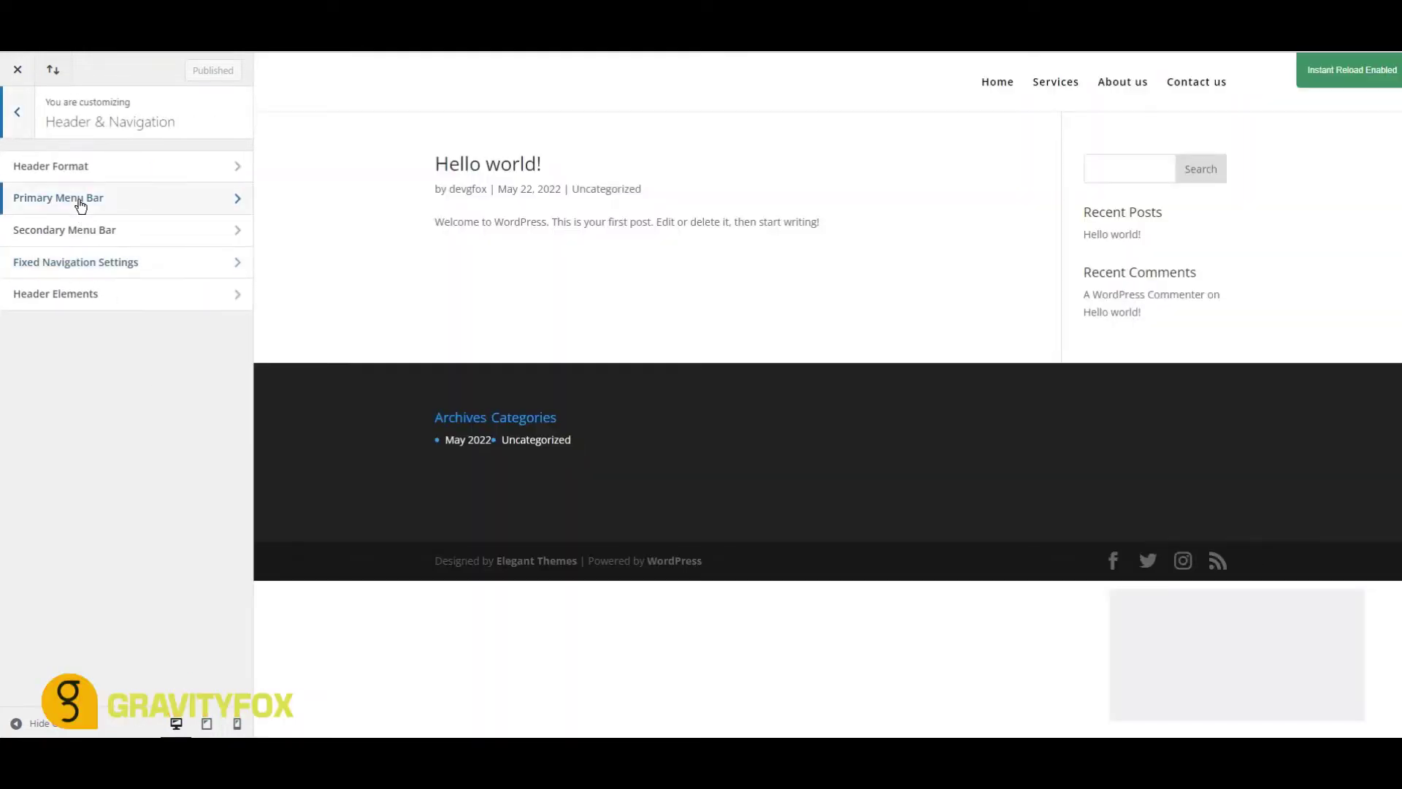
left_click(81, 205)
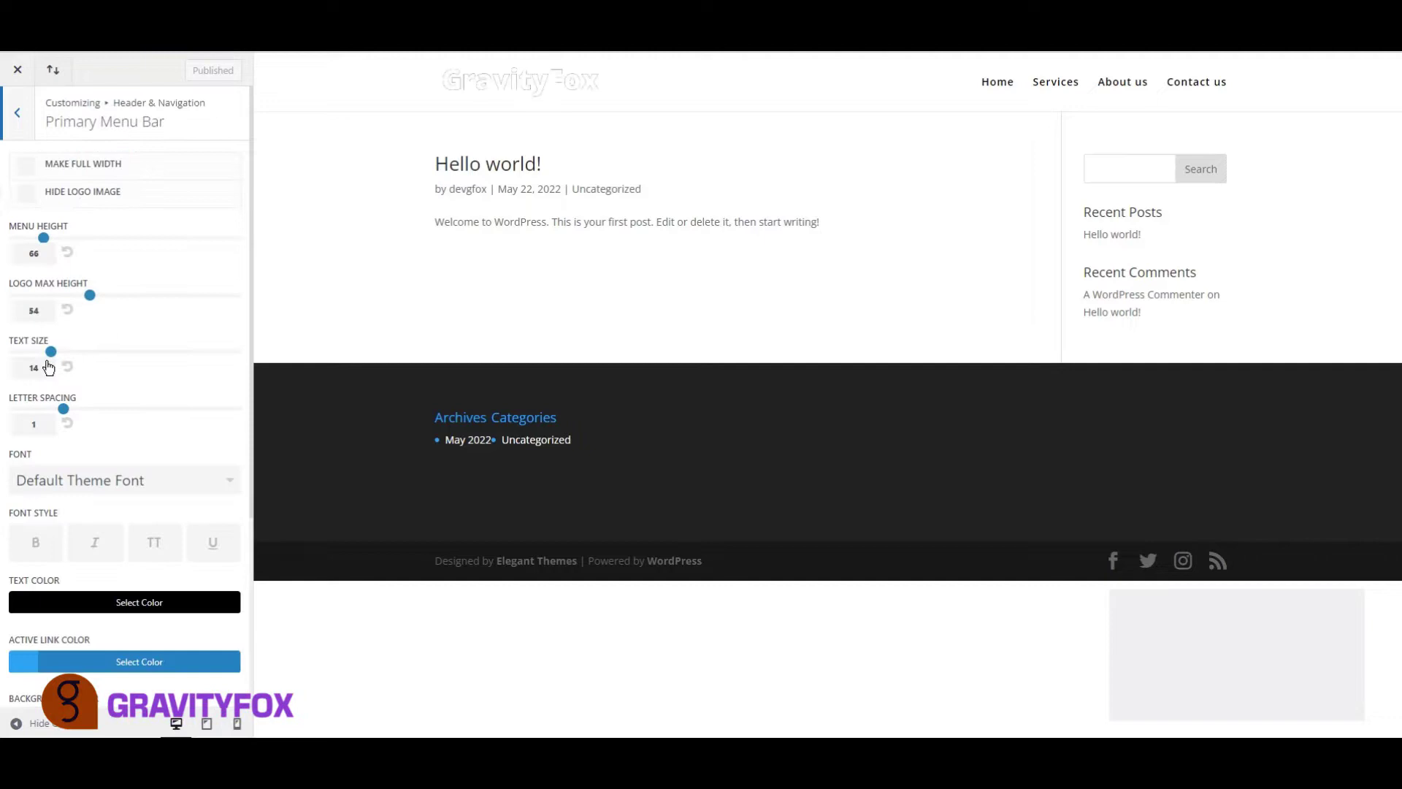
double_click(17, 361)
type("18")
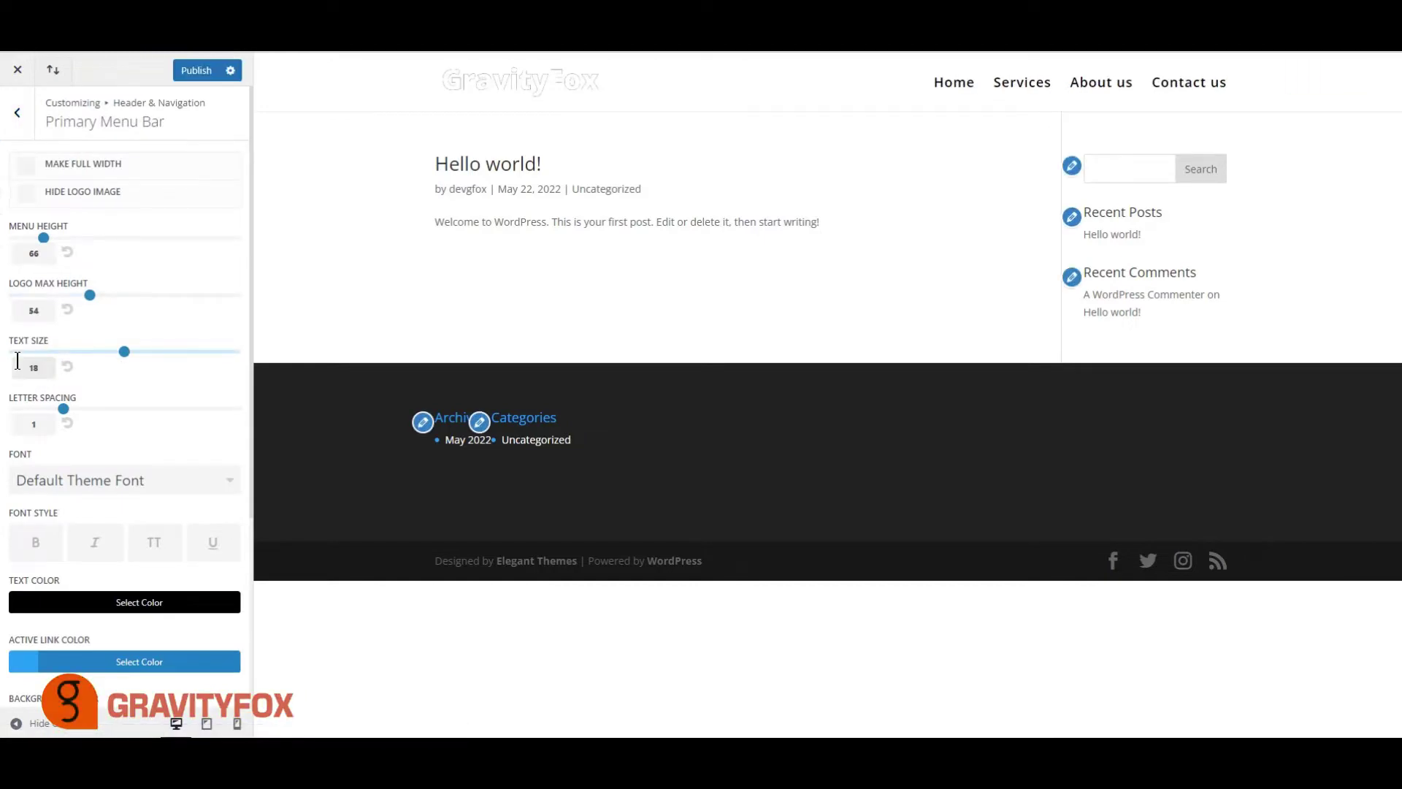
left_click(233, 485)
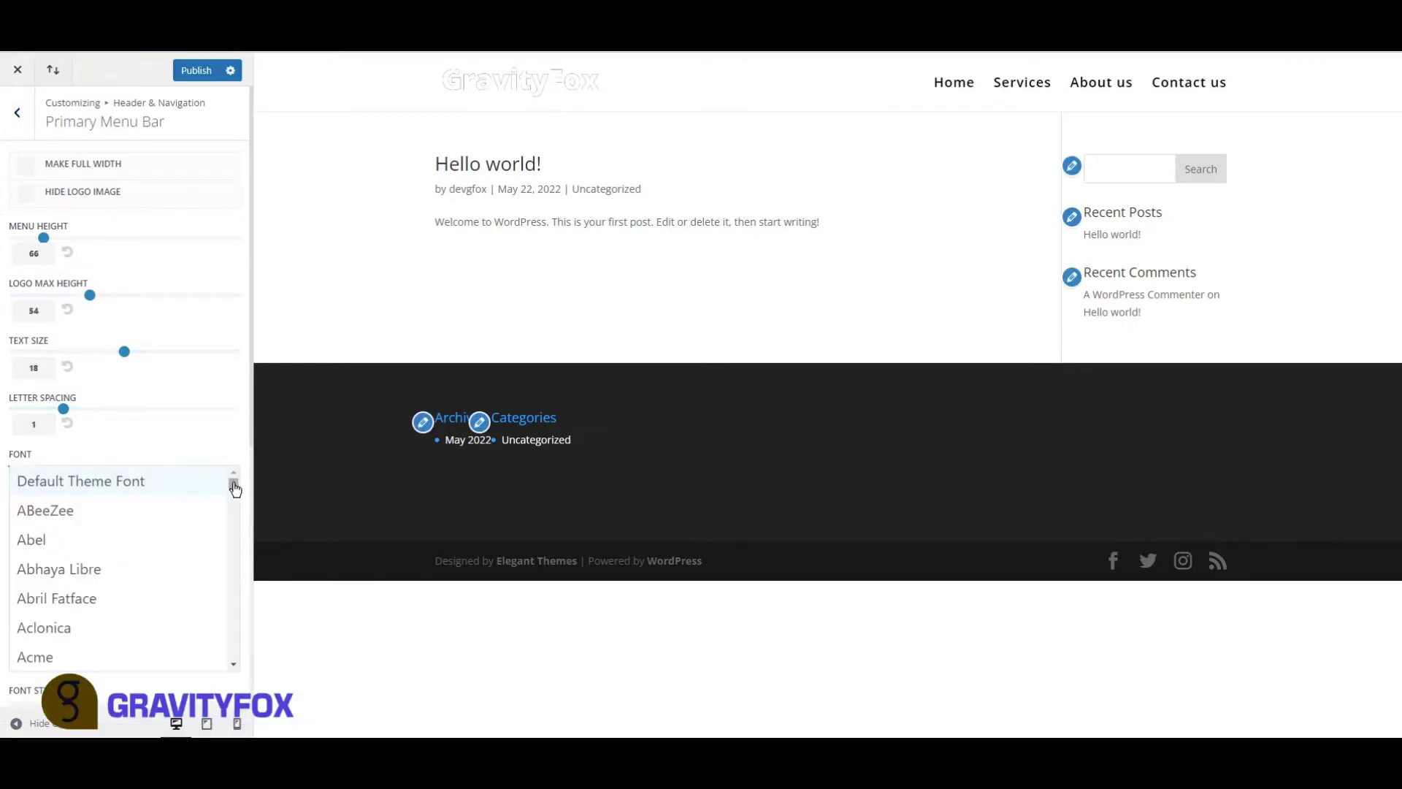
left_click_drag(234, 488, 231, 592)
scroll(63, 573, "down", 5)
left_click(64, 580)
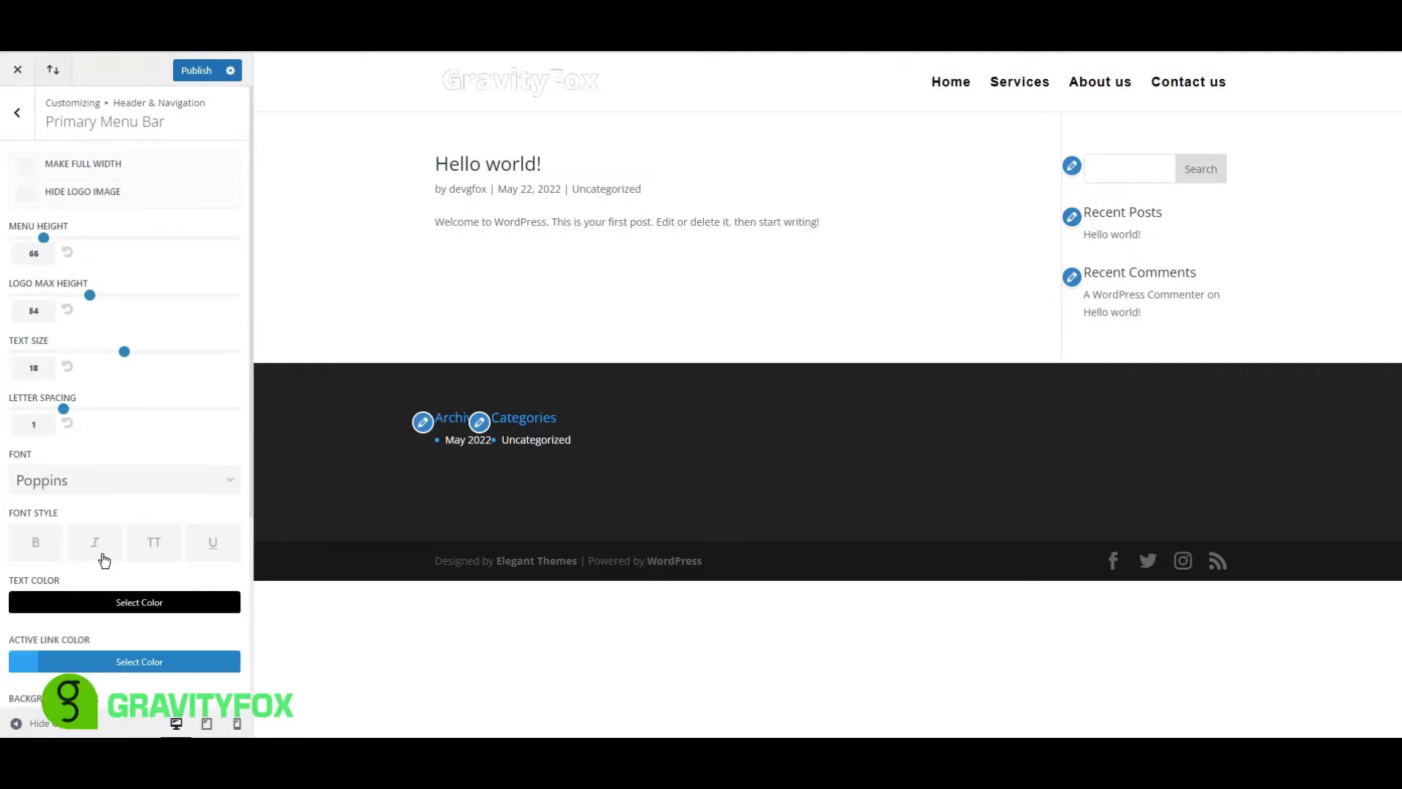
scroll(125, 429, "down", 3)
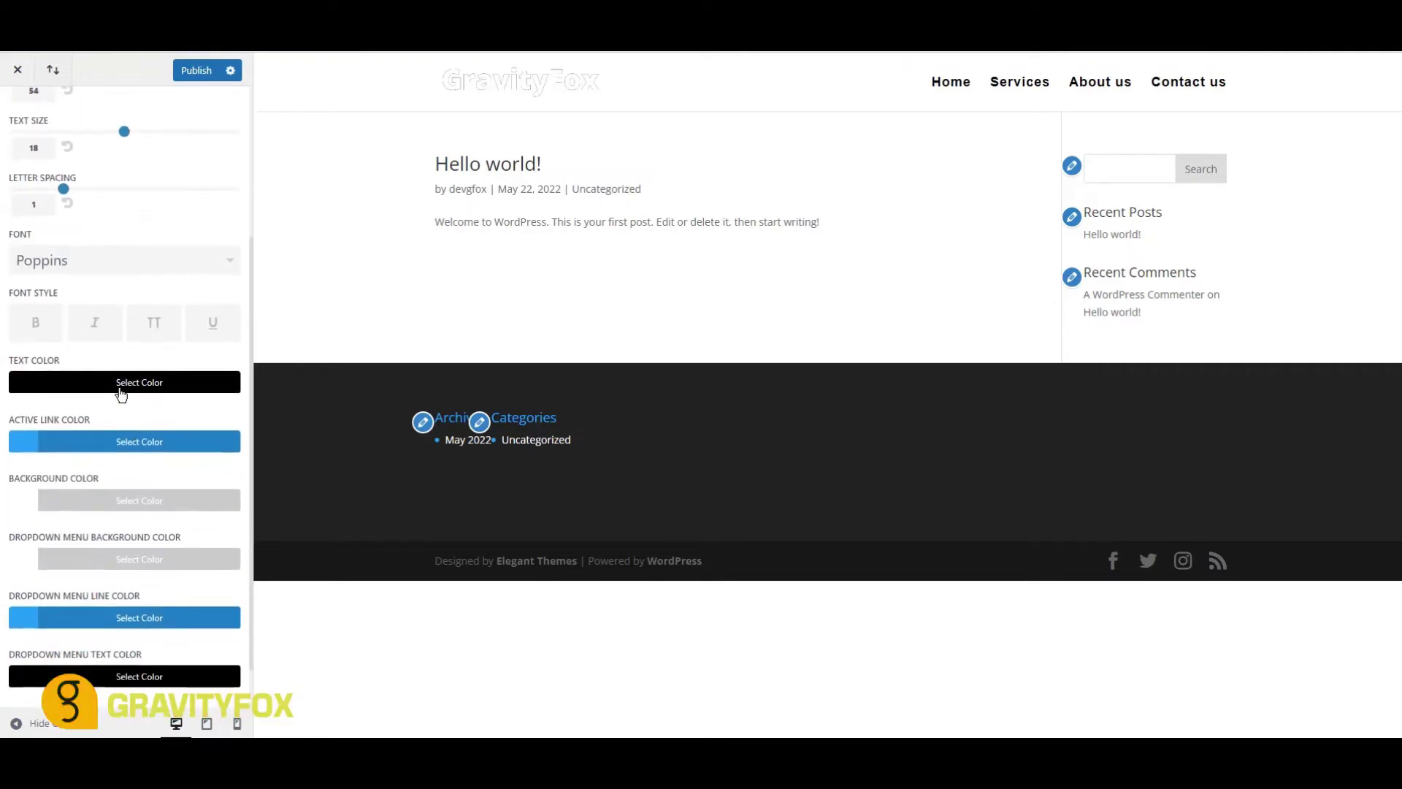
left_click(121, 393)
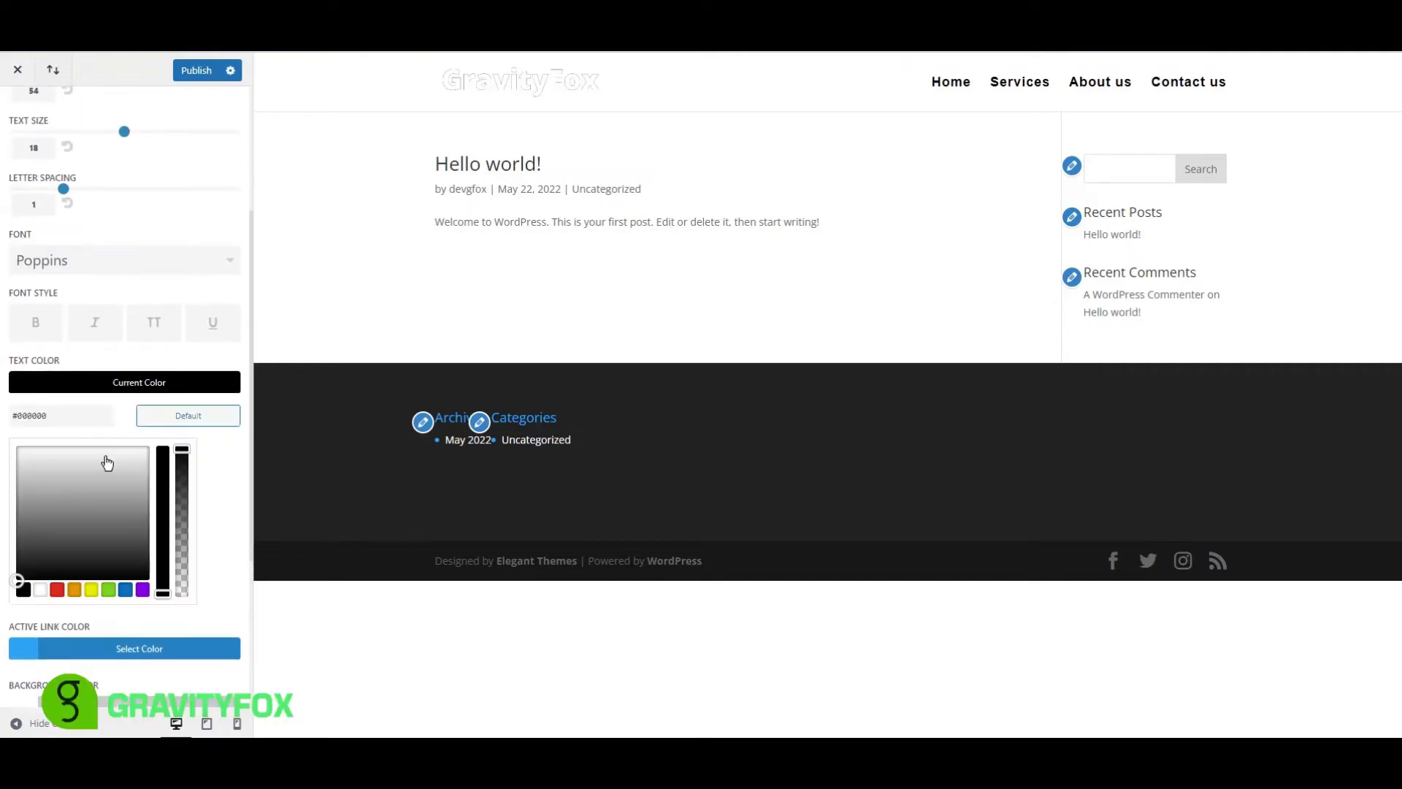
left_click(22, 590)
scroll(216, 479, "down", 3)
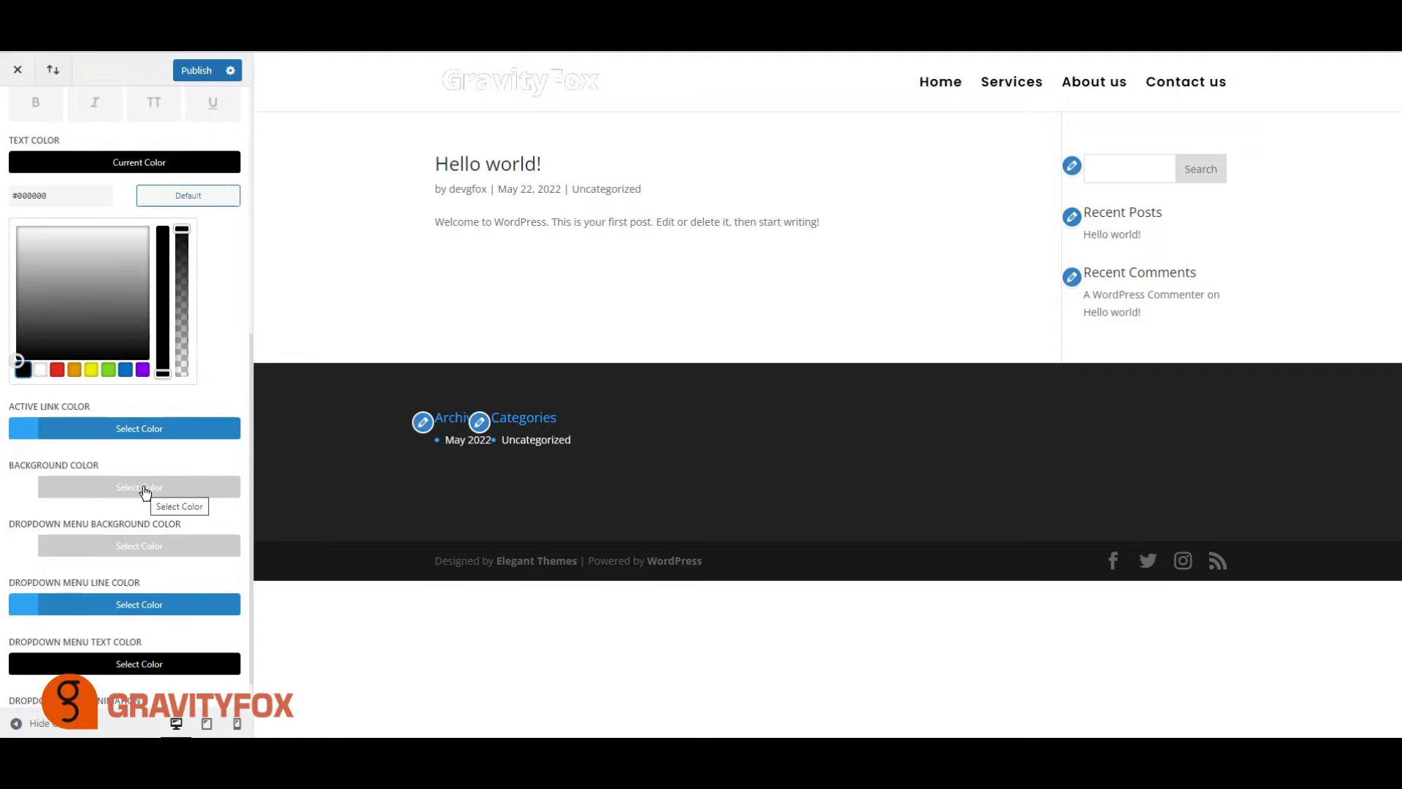
Step: Make the menu bar background orange #e09900, publish, and exit the customizer
left_click(145, 489)
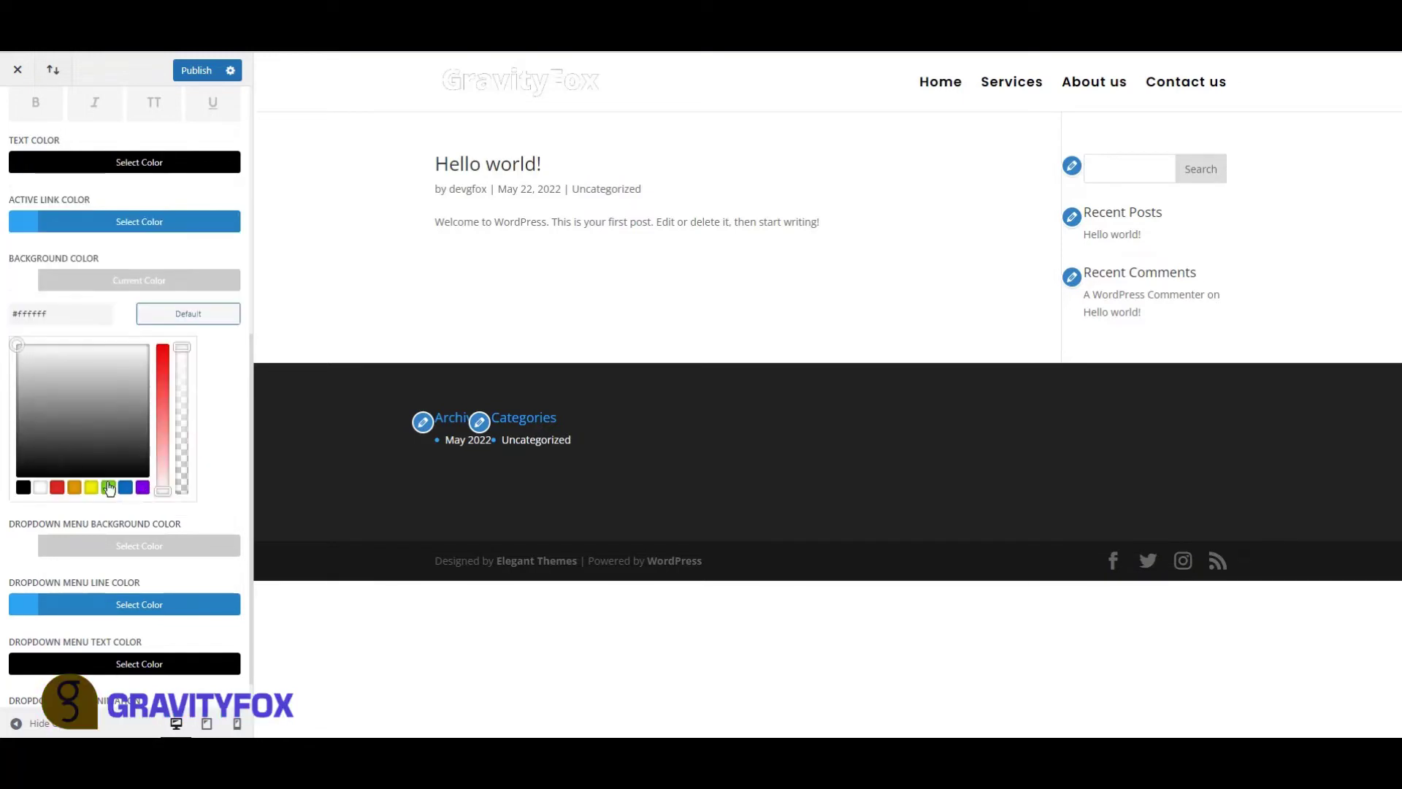
left_click(74, 488)
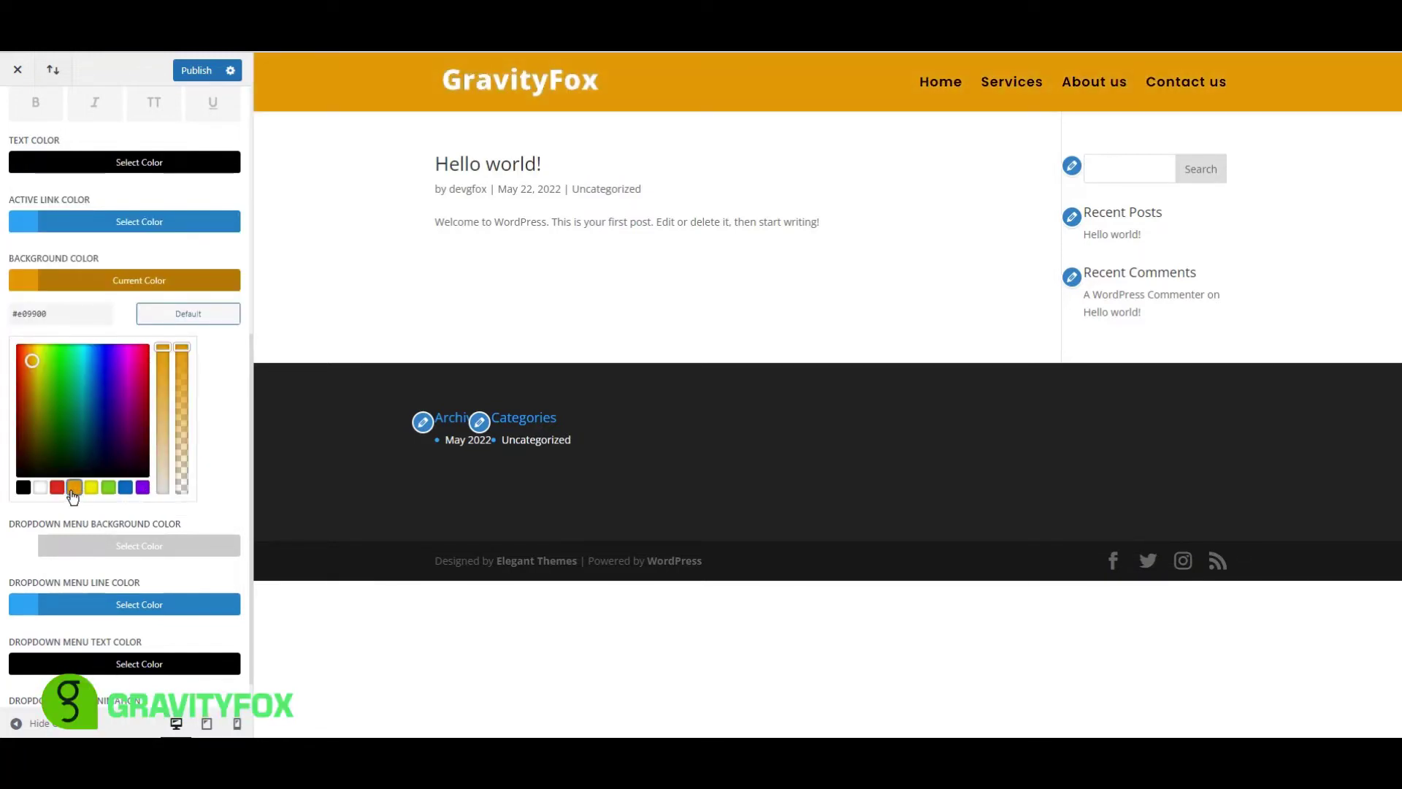
left_click(187, 71)
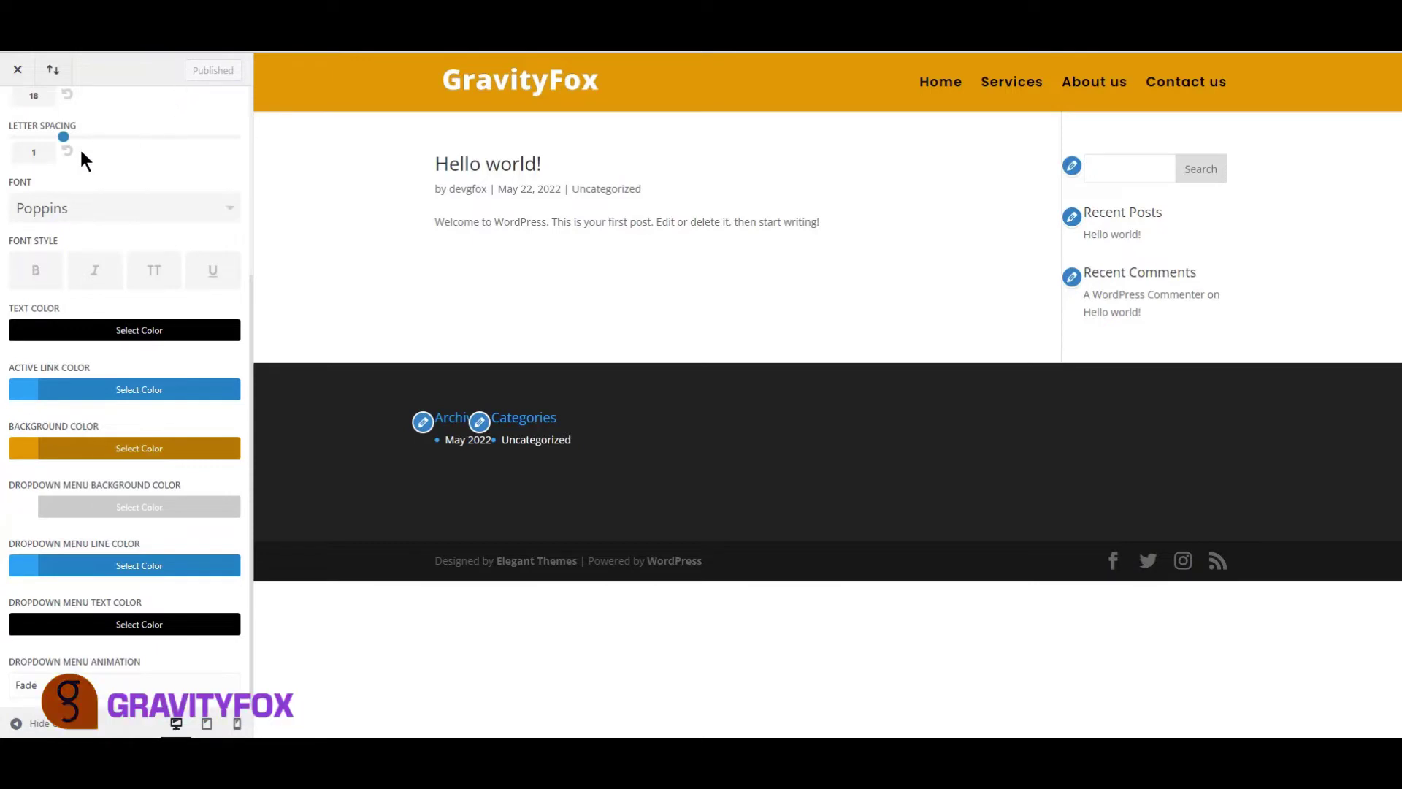
left_click(18, 71)
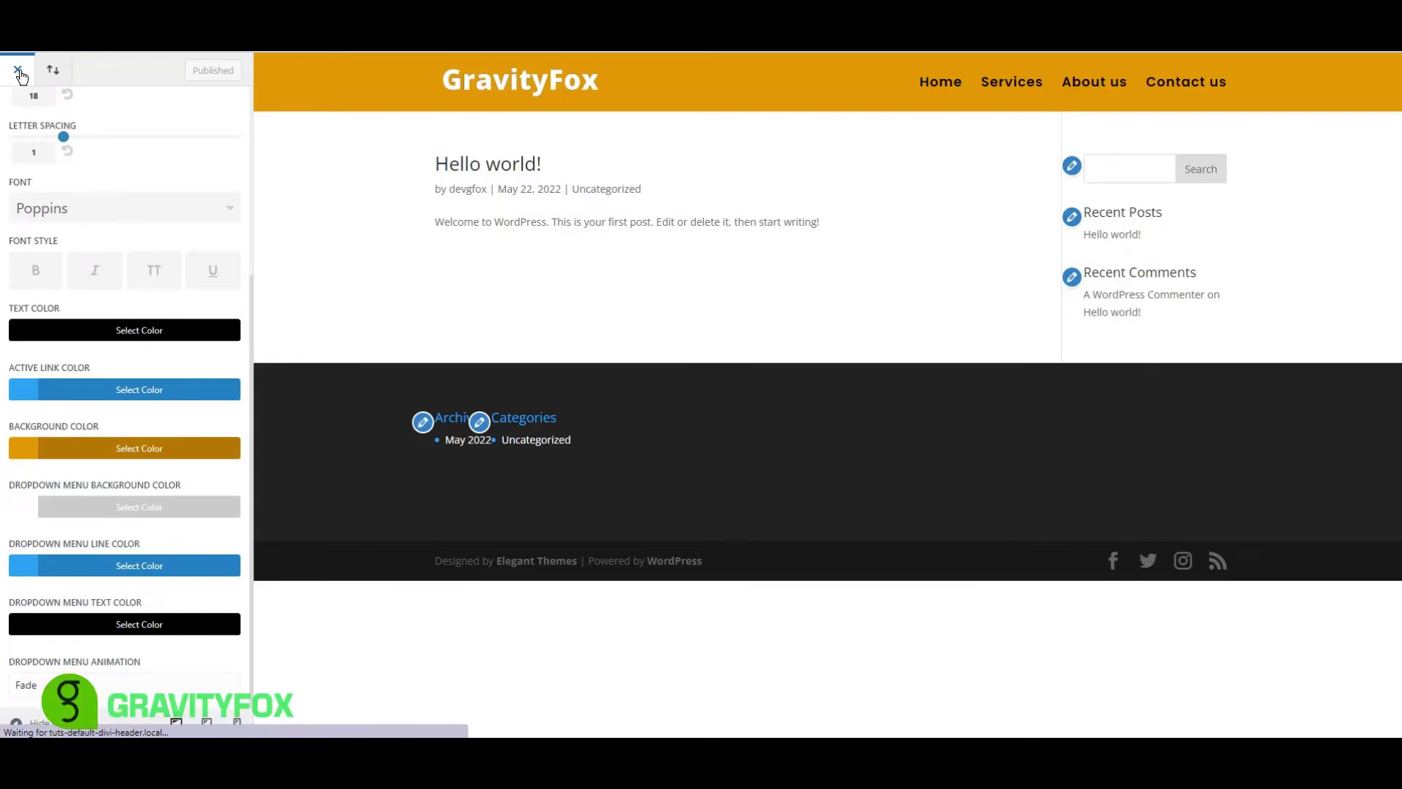
Step: Enable the CSS Classes field for menu items in the Menus screen options
mouse_move(48, 264)
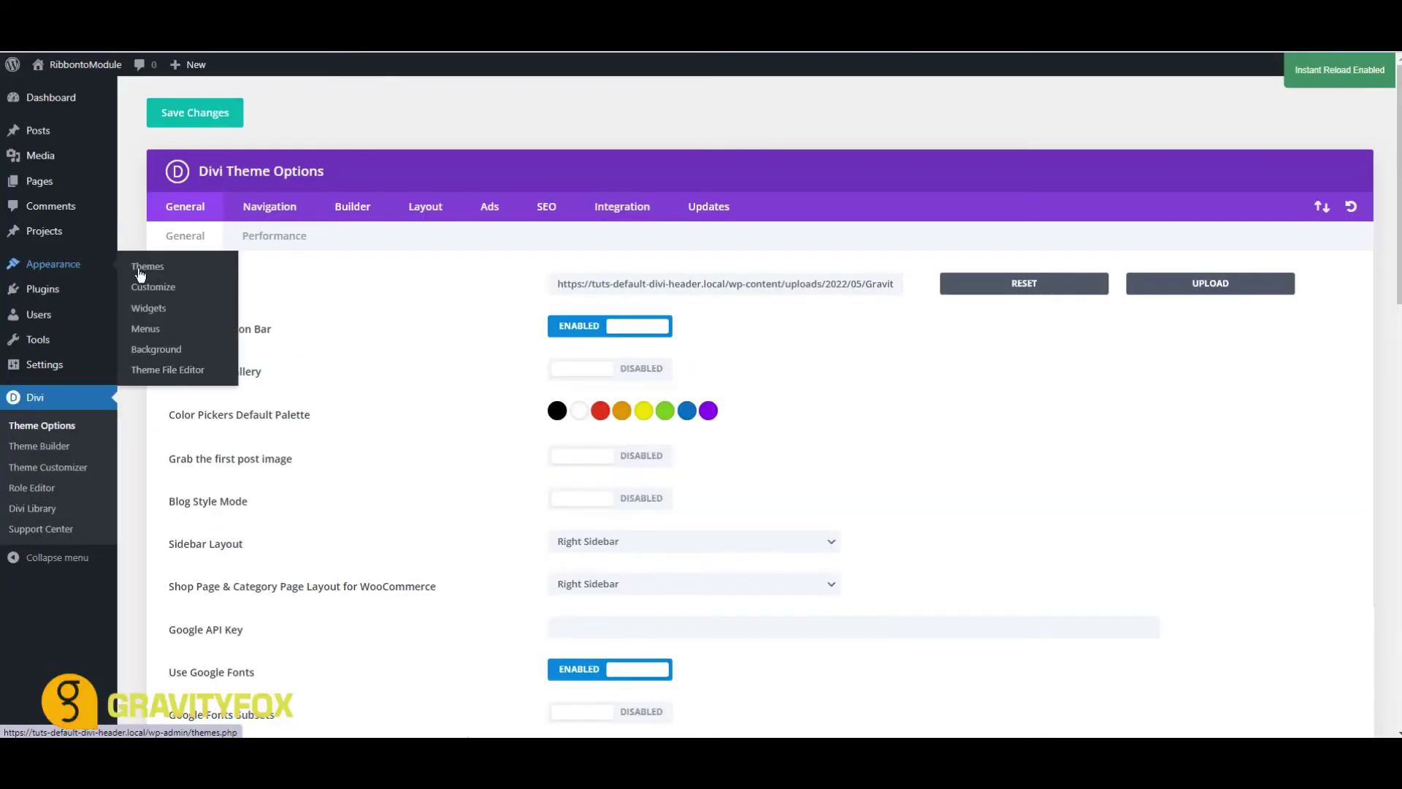
left_click(156, 333)
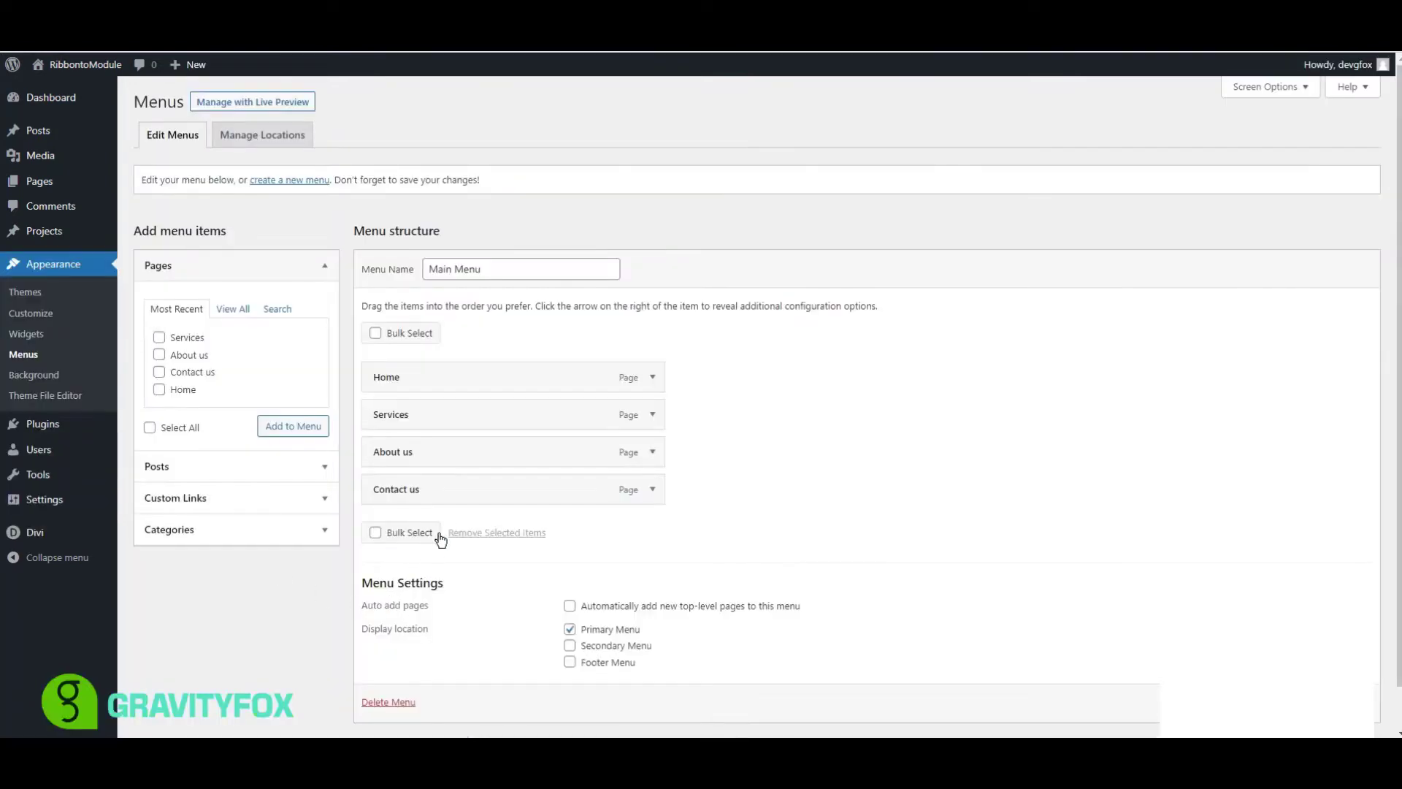
left_click(1267, 87)
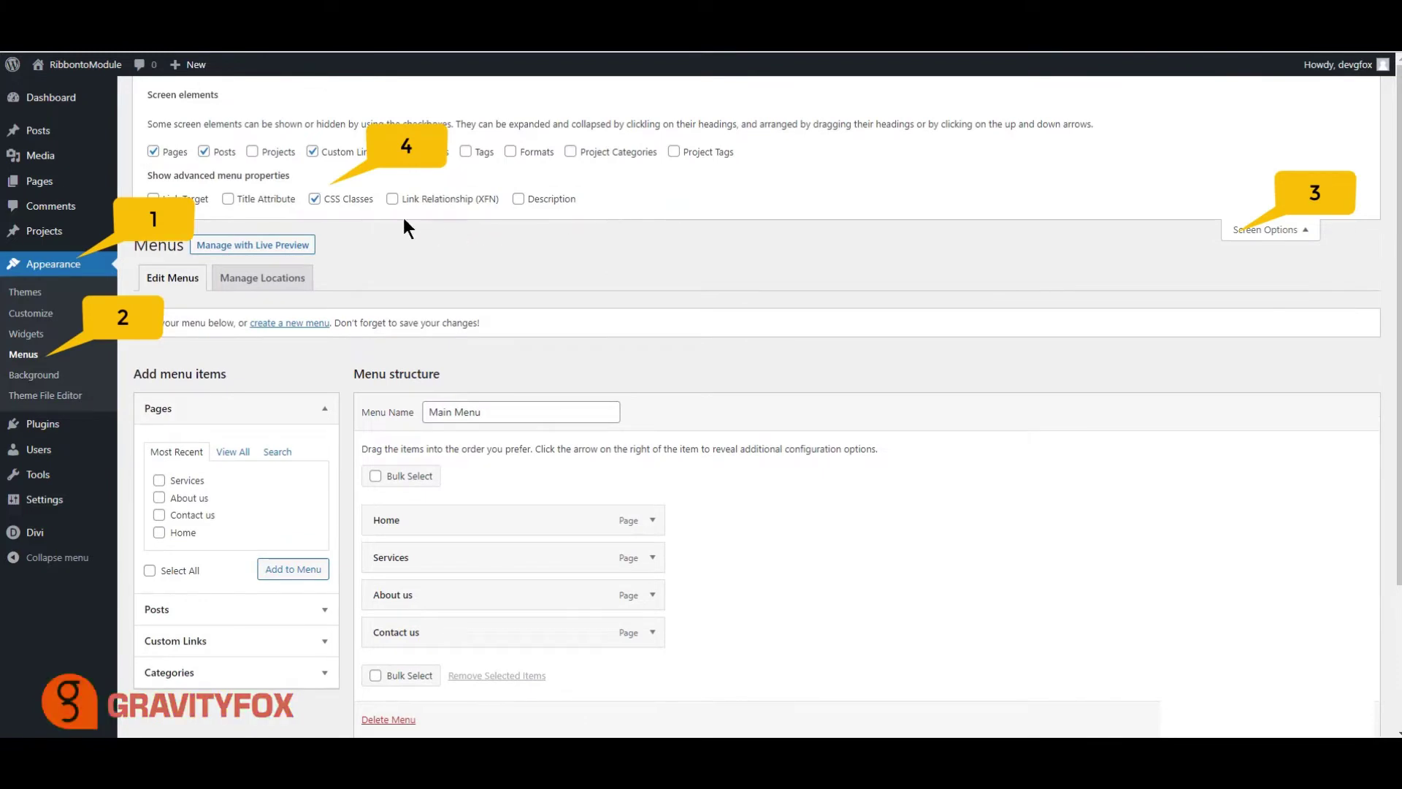
left_click(314, 199)
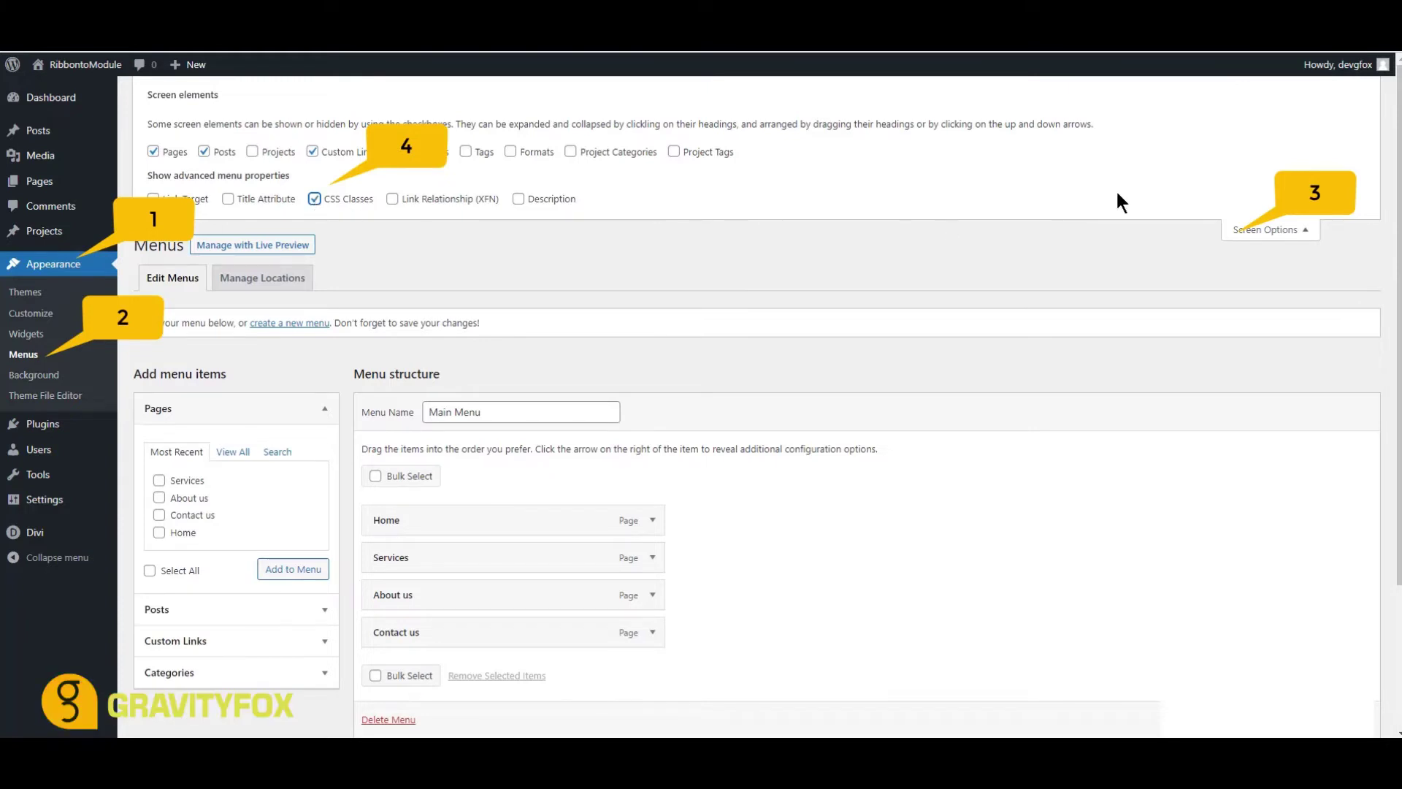
left_click(1267, 231)
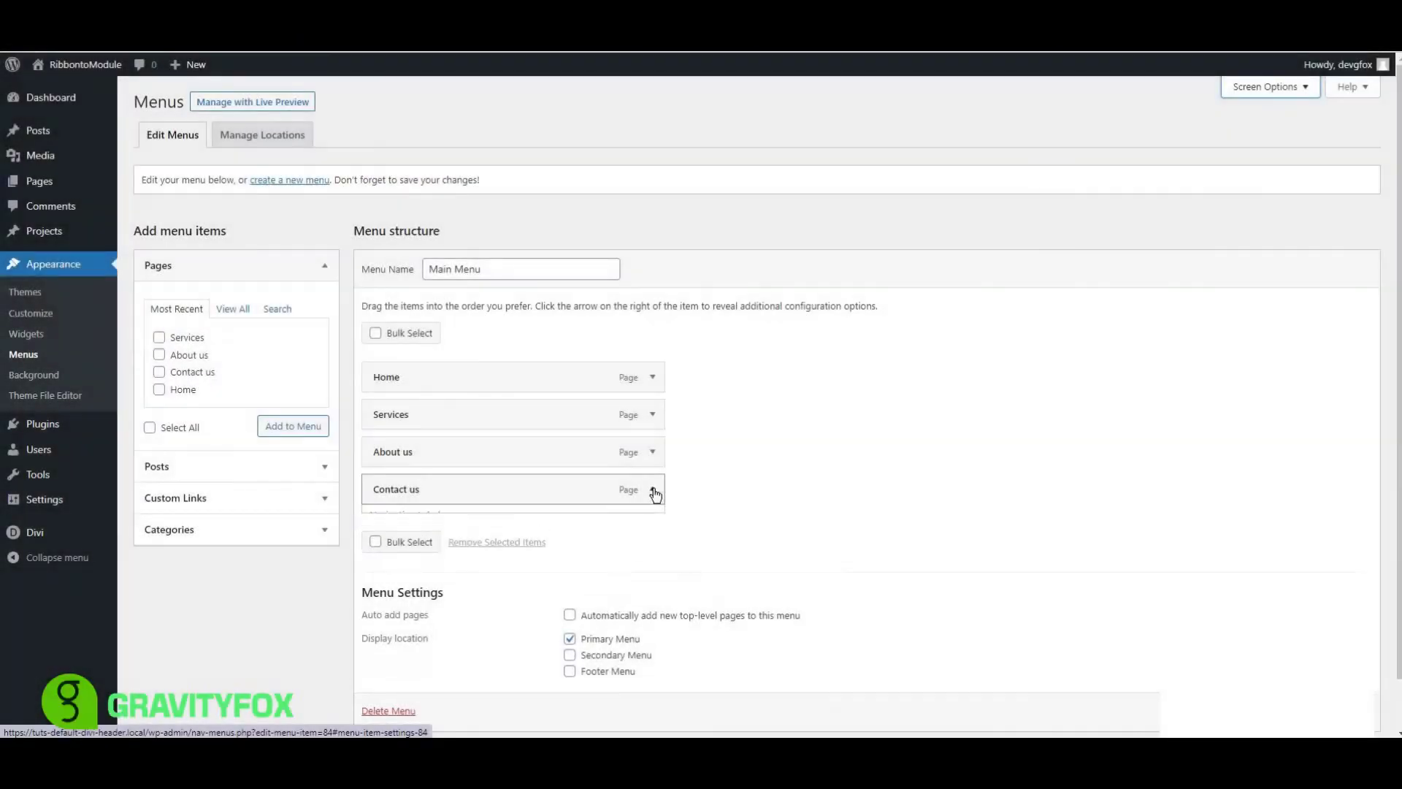
Step: Give the Contact us menu item the CSS class my_menu_cta and save Main Menu
left_click(651, 489)
left_click_drag(452, 579, 364, 584)
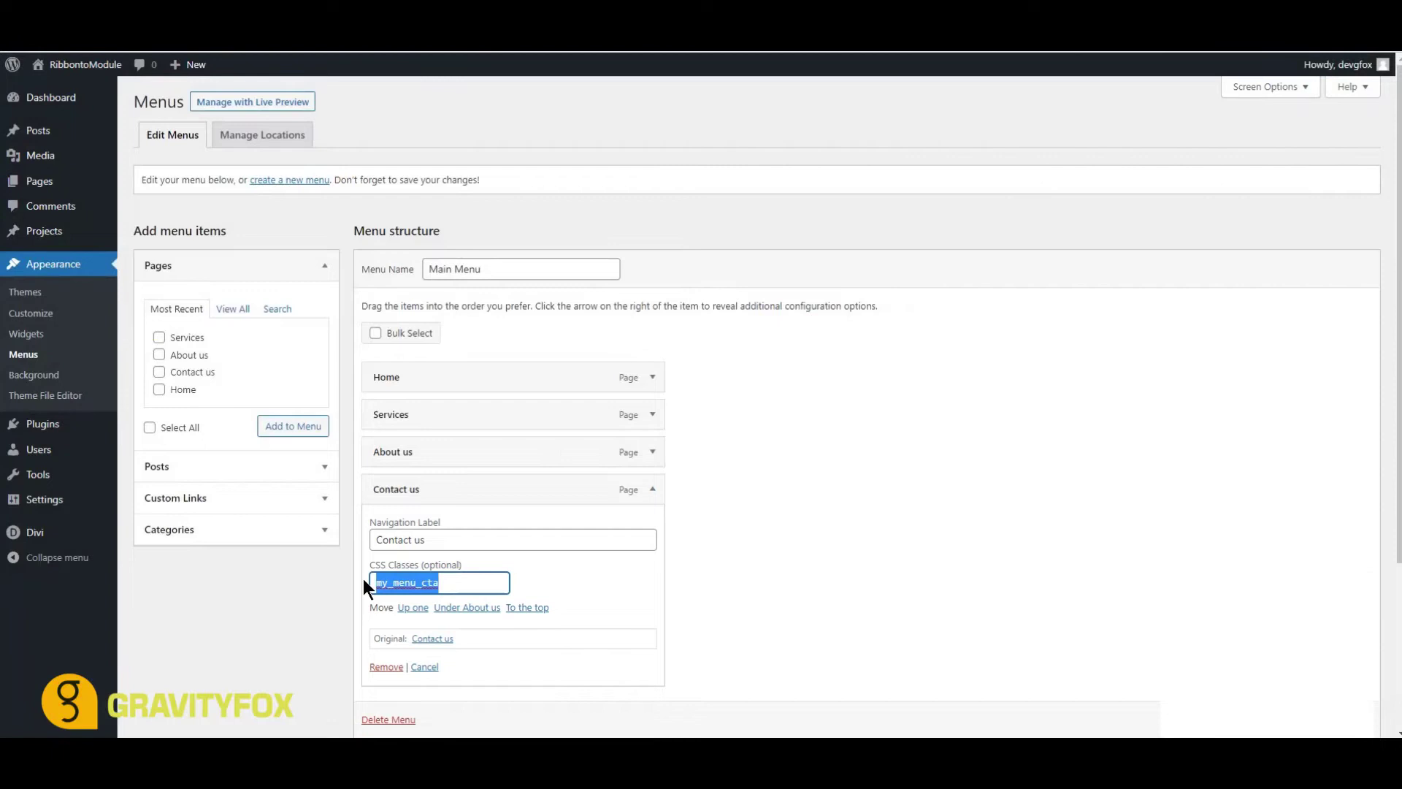
left_click(442, 584)
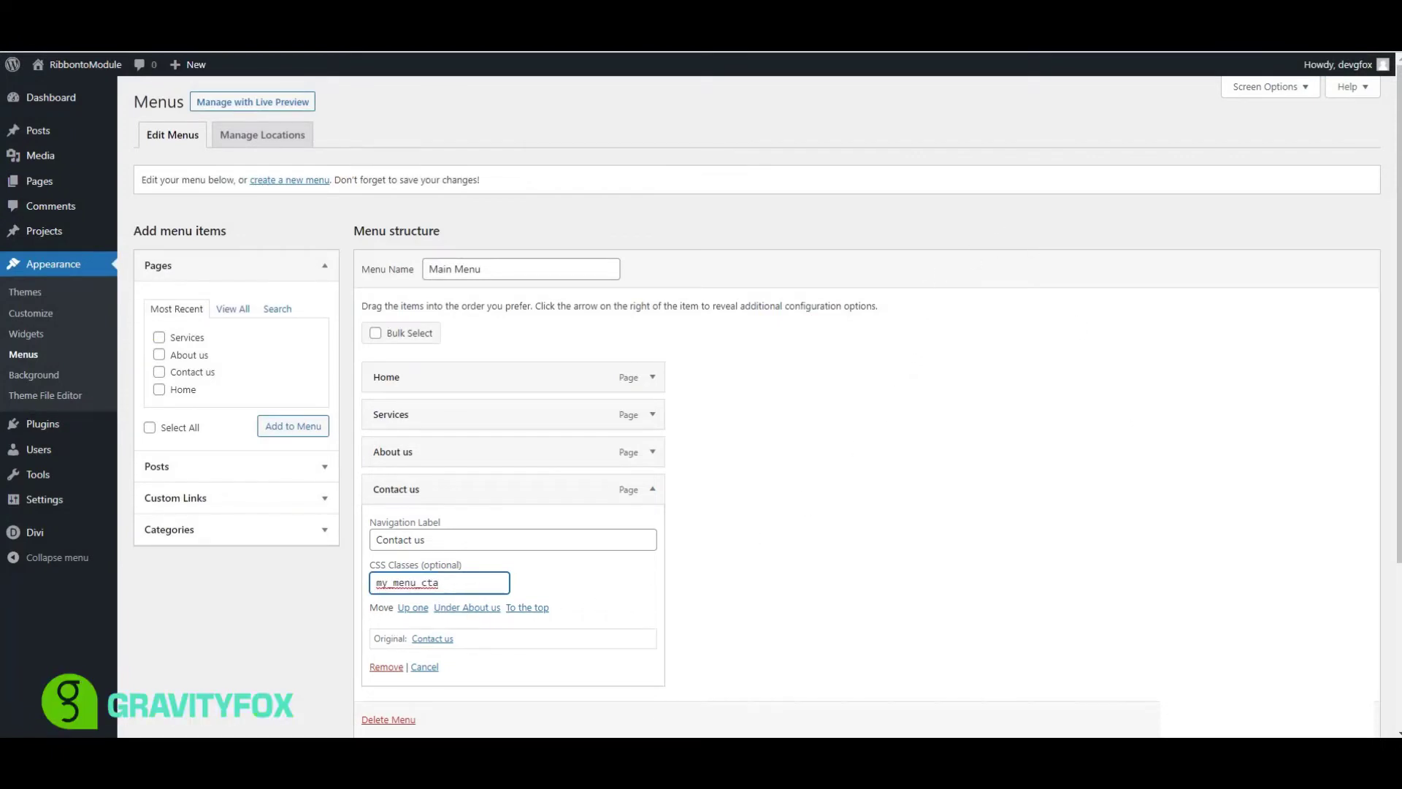
key("Return")
Step: Paste the prepared my_menu_cta CSS rules into Divi's Additional CSS
mouse_move(22, 542)
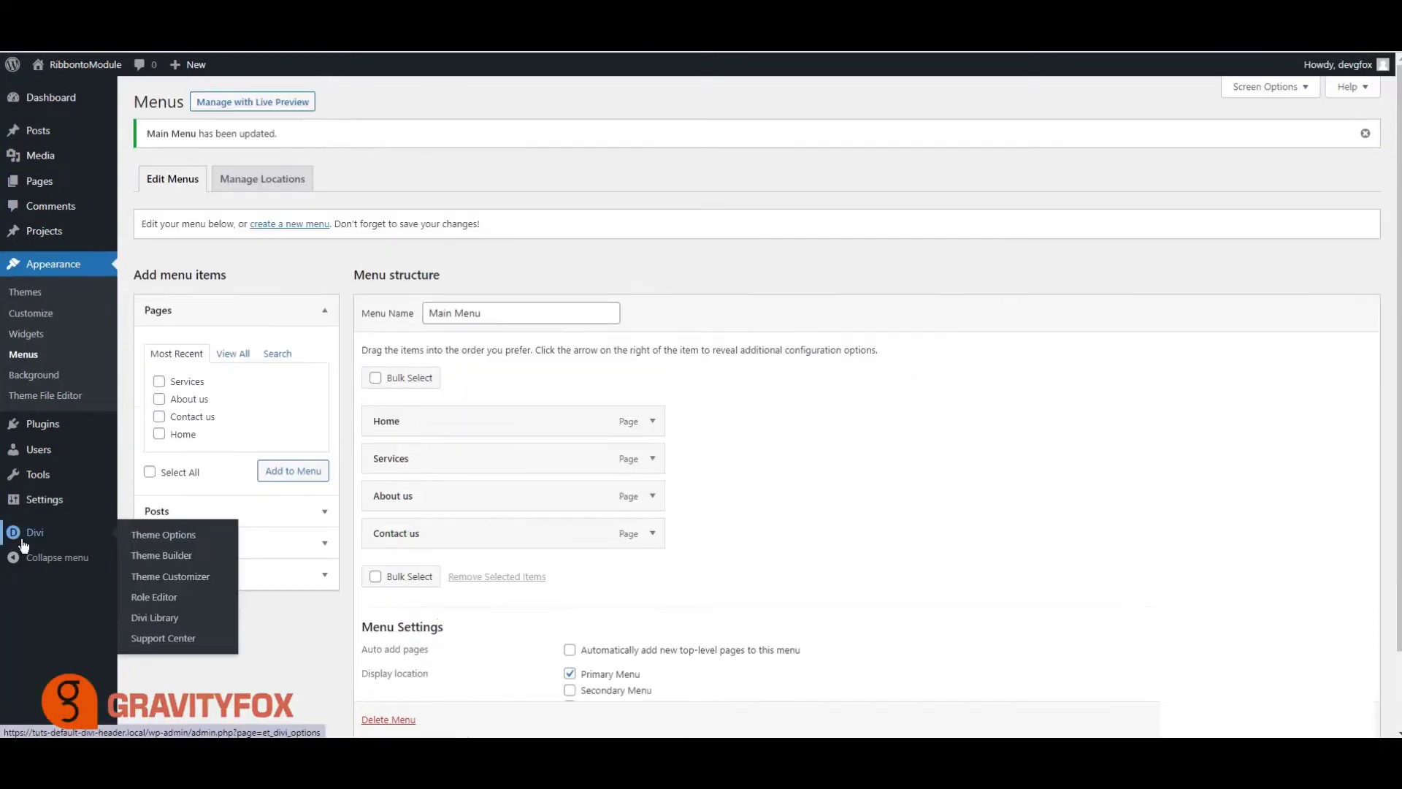
left_click(188, 577)
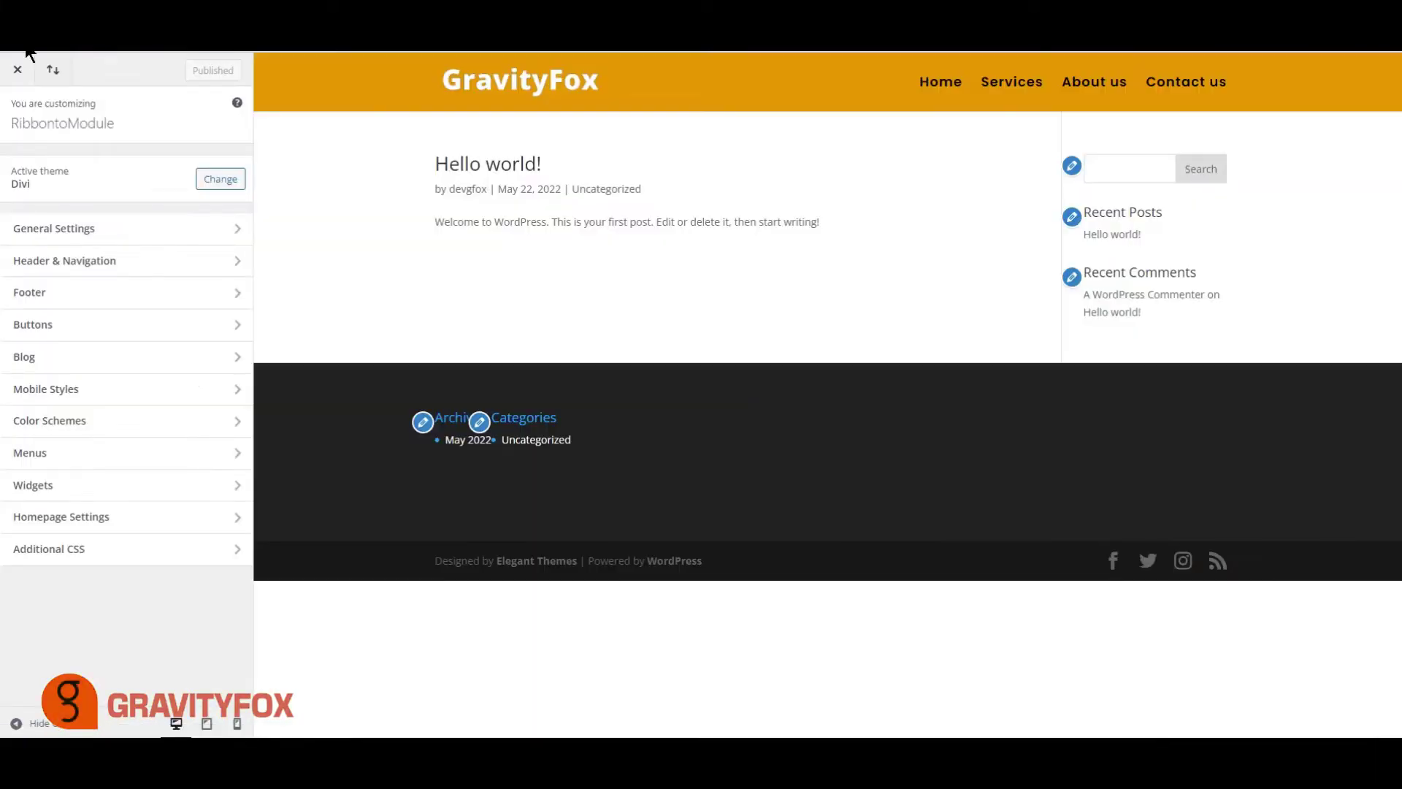
left_click(54, 551)
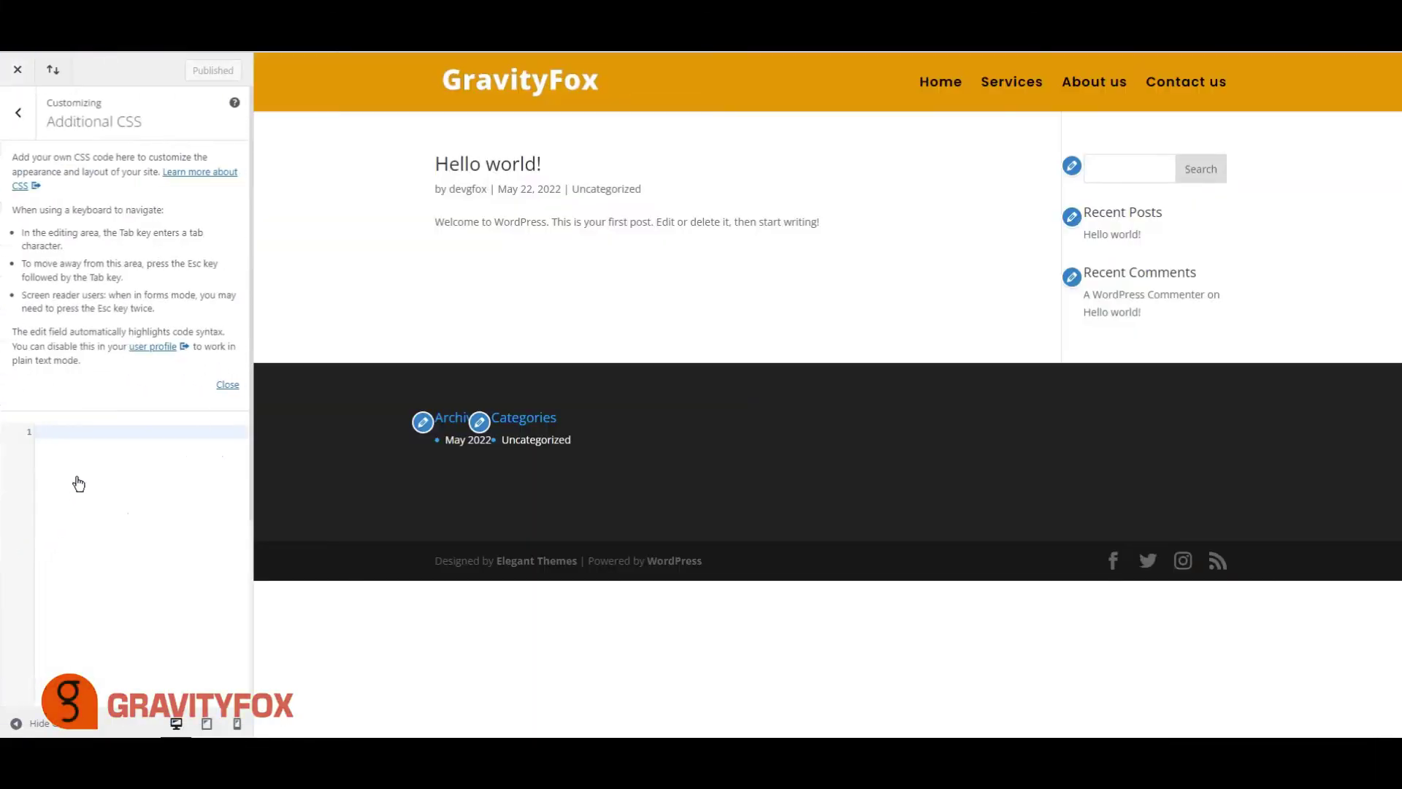
right_click(88, 428)
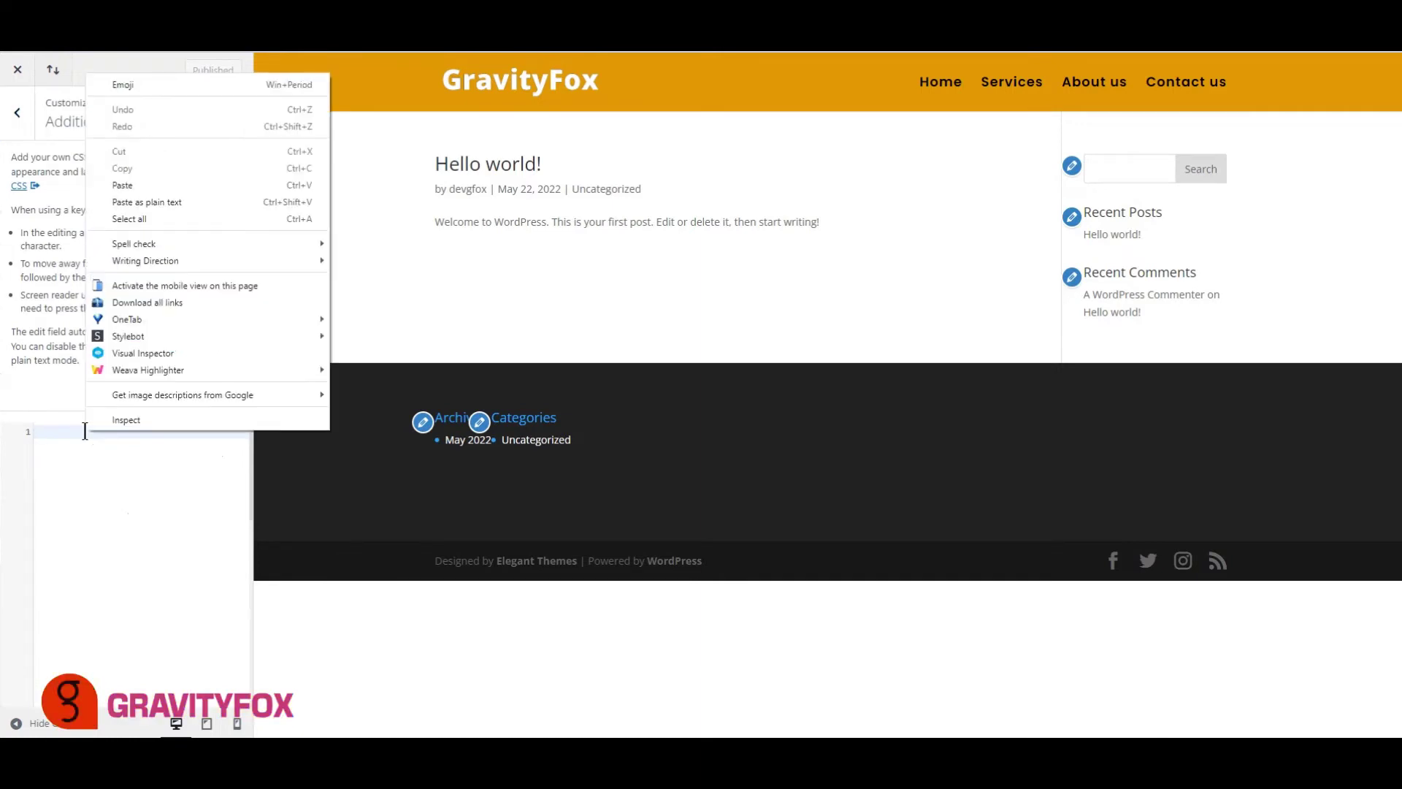
left_click(139, 185)
Step: Add the missing closing brace on line 22 to clear the syntax error
scroll(88, 595, "down", 3)
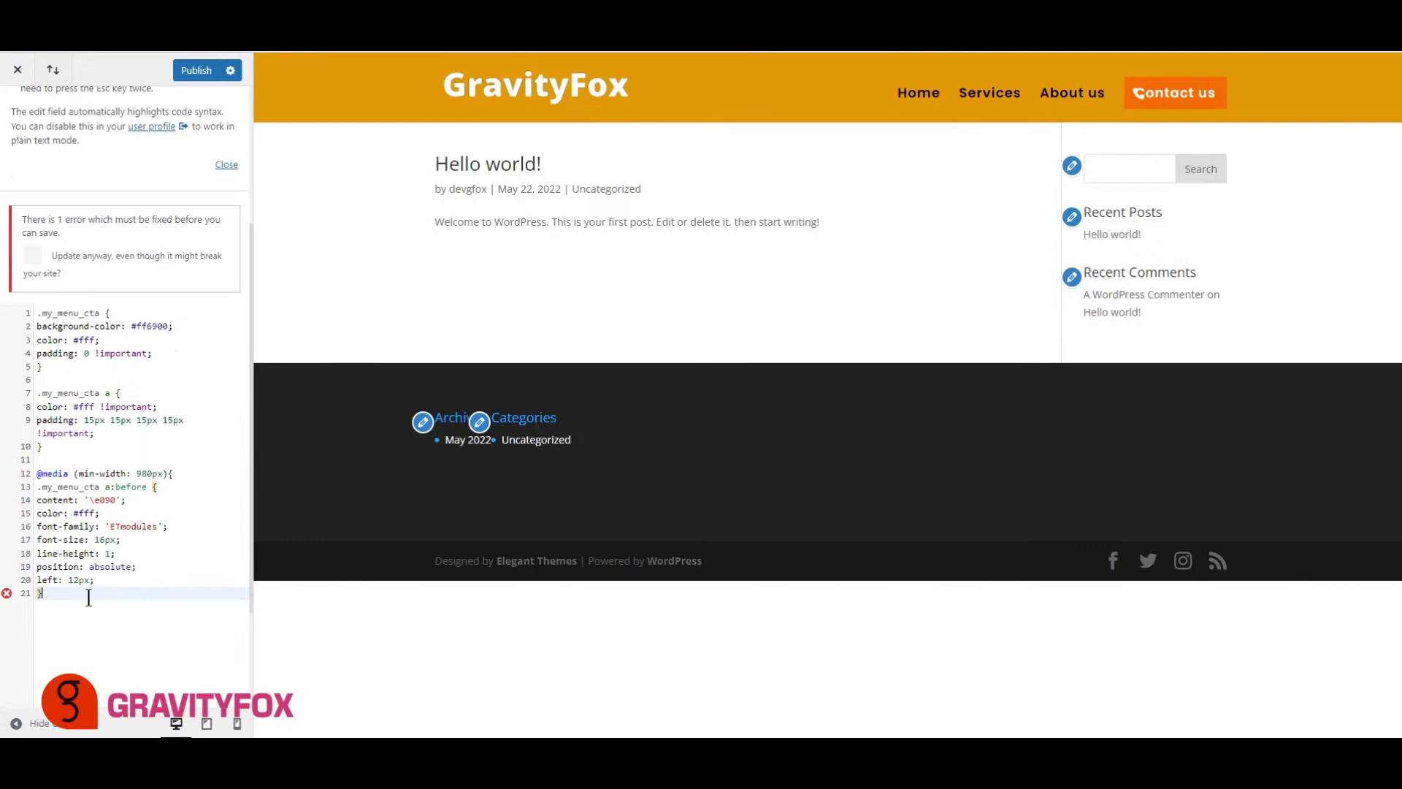
key("Return")
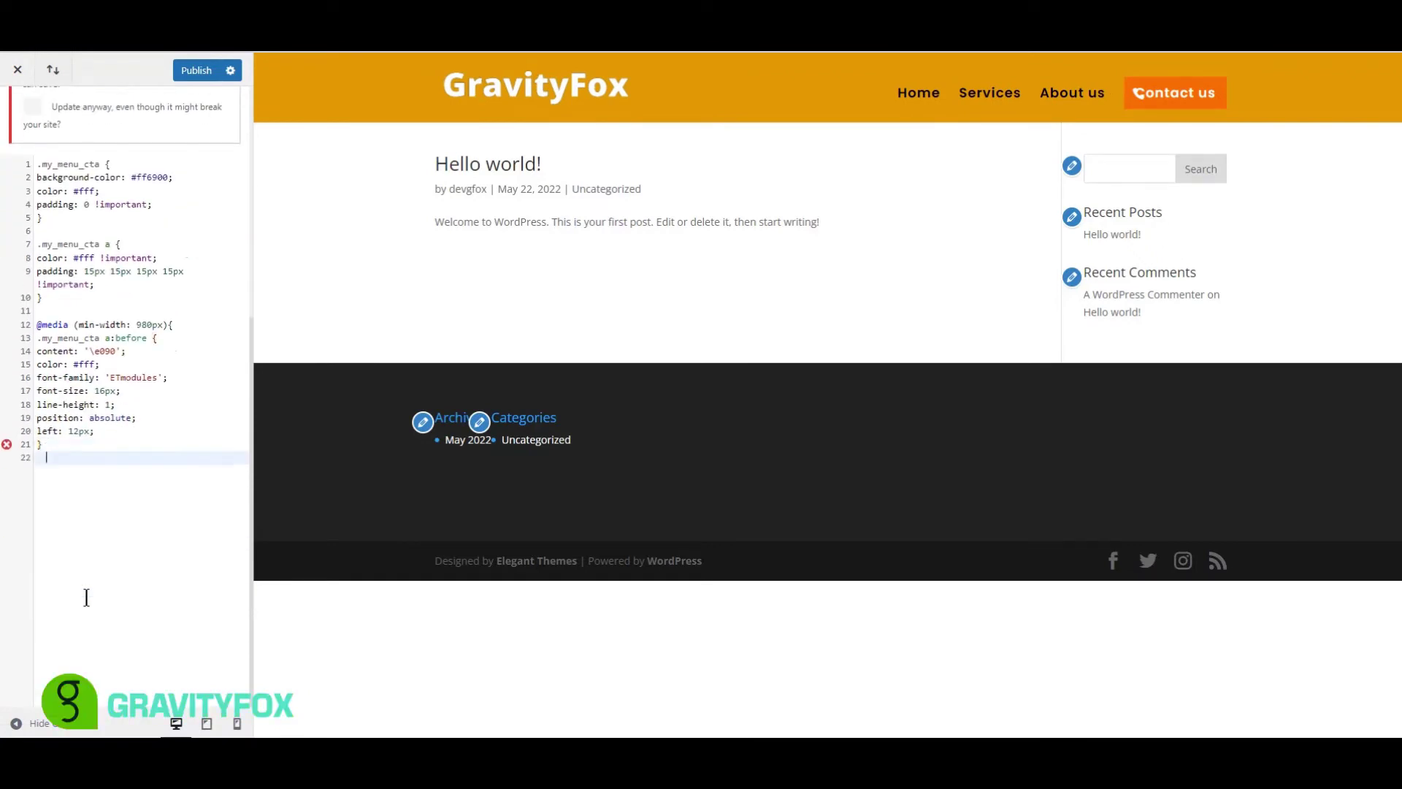
type("}")
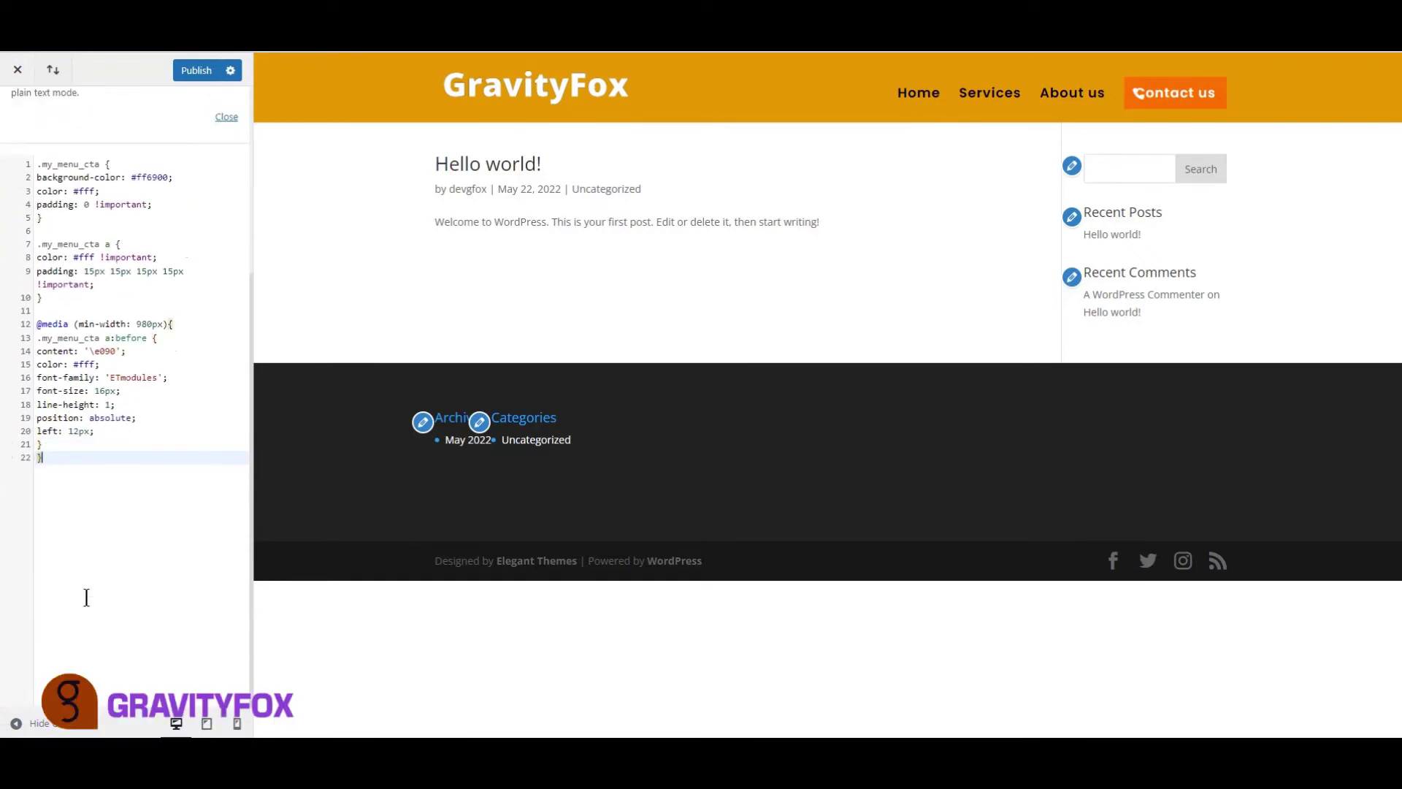
scroll(84, 458, "up", 2)
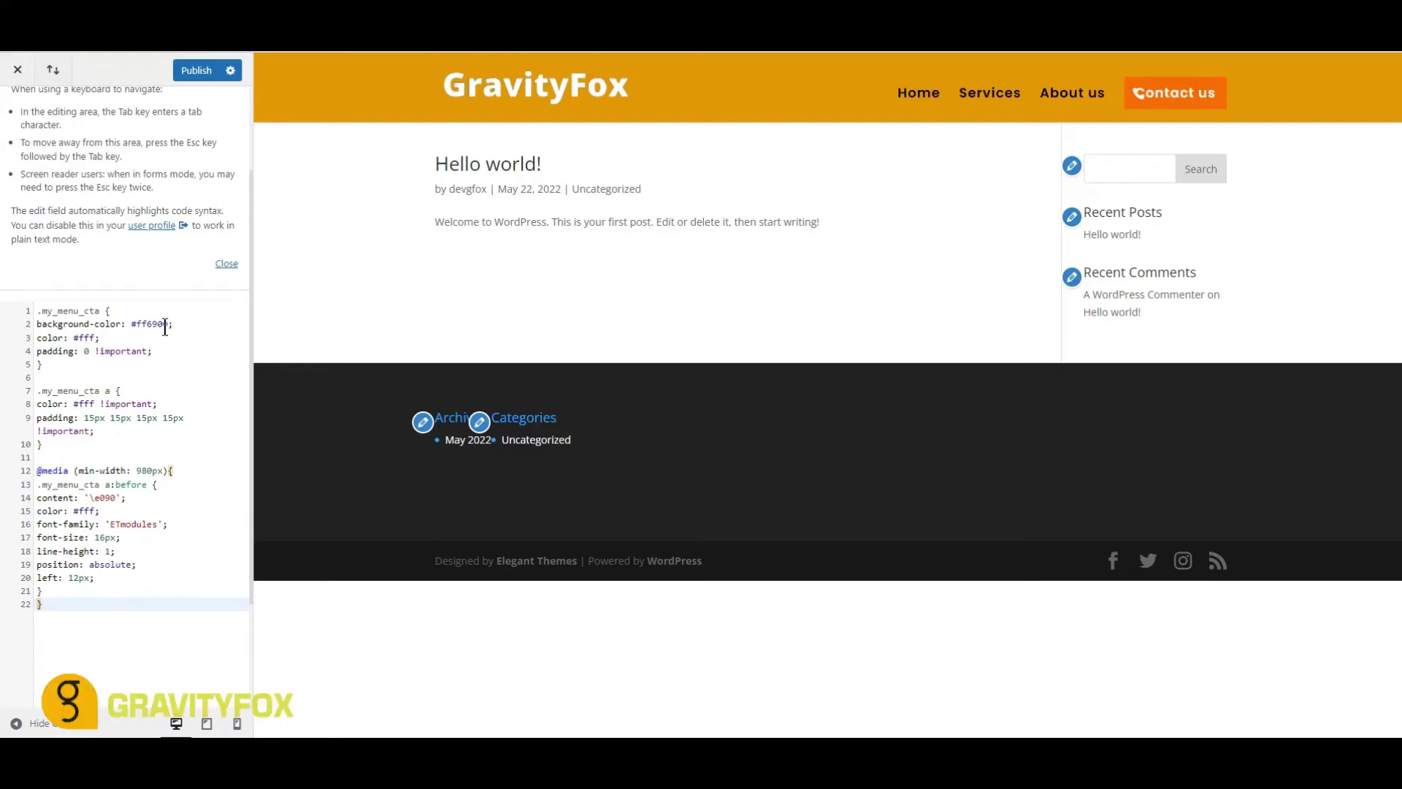
Step: Change the button colour from #ff6900 to green, publish, and add border-radius: 20px
left_click_drag(166, 324, 136, 325)
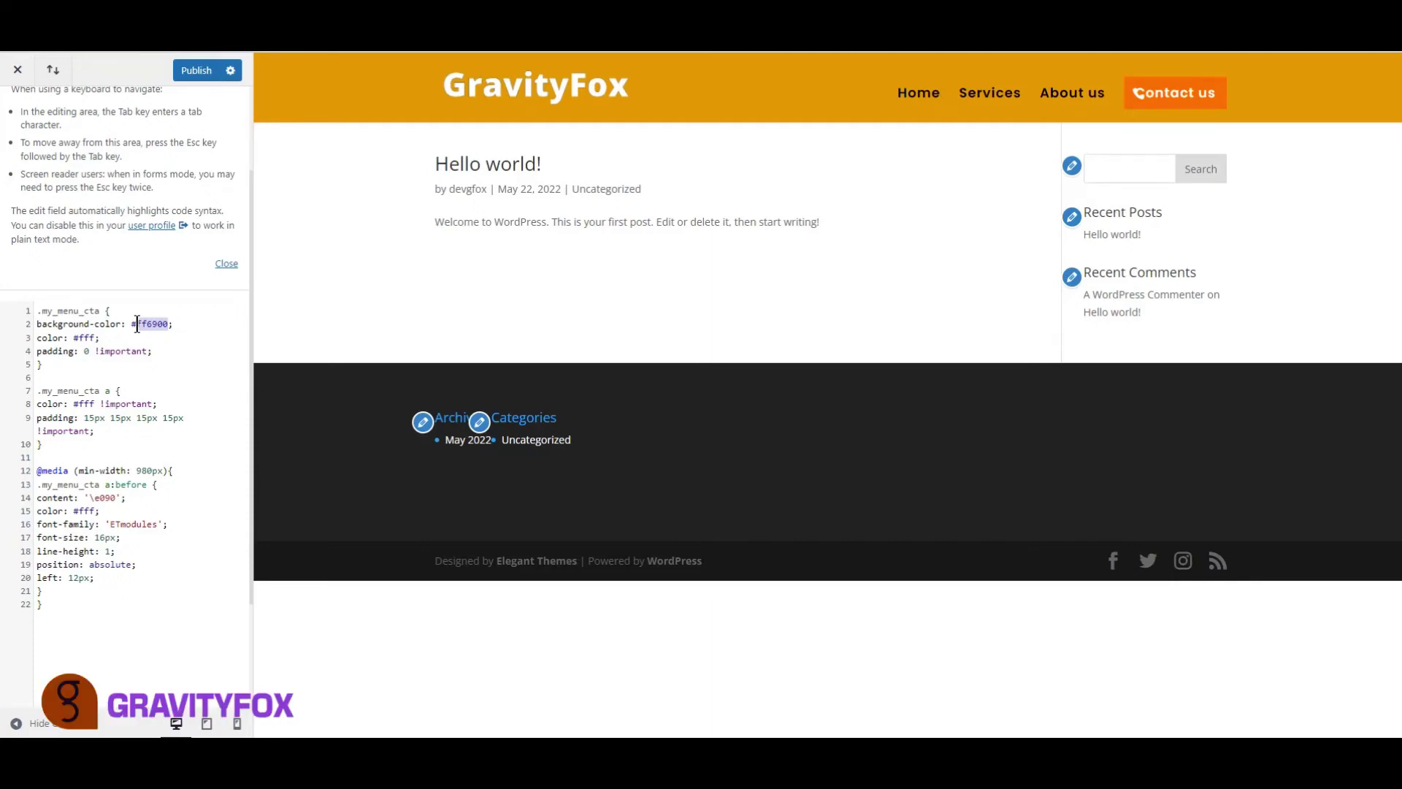
type("green")
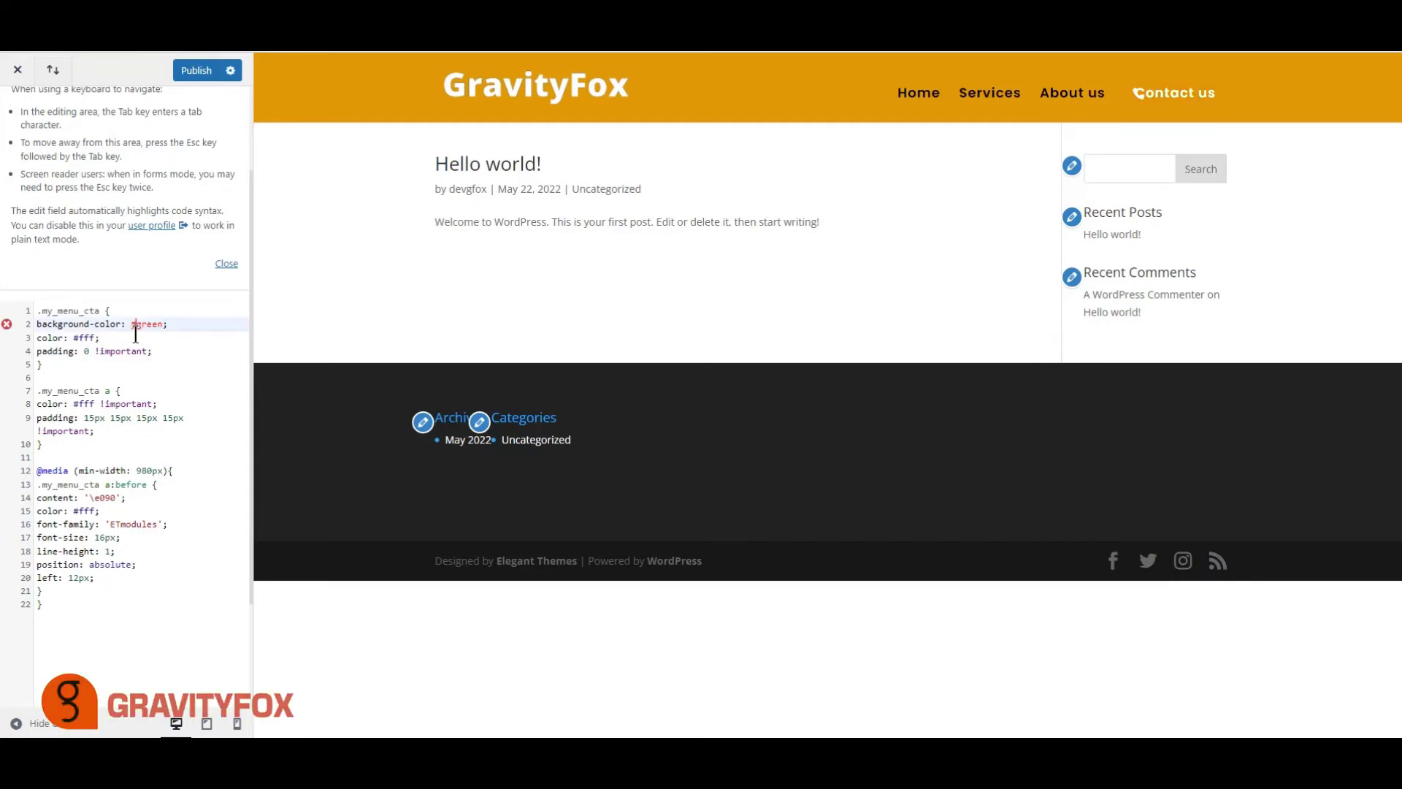
key("BackSpace")
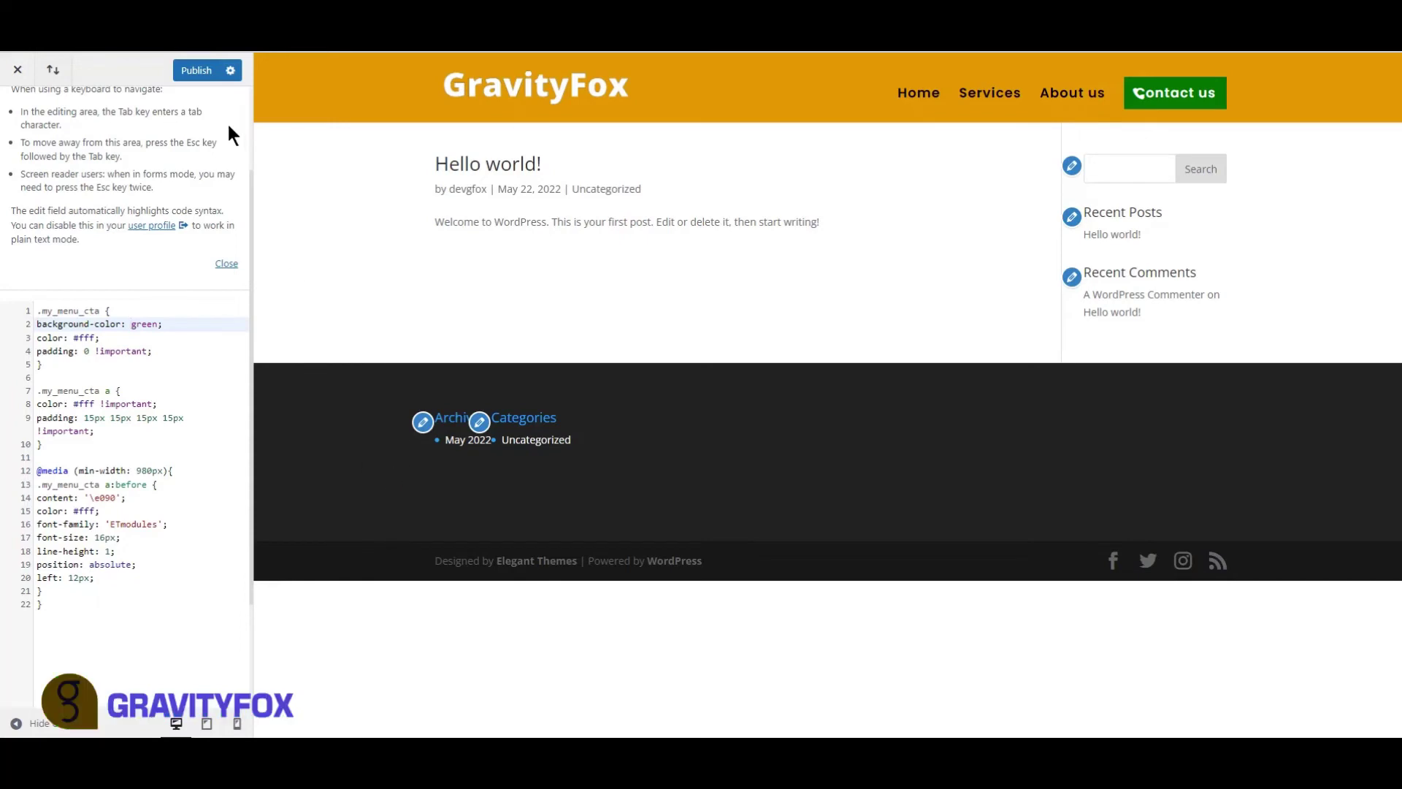
left_click(196, 70)
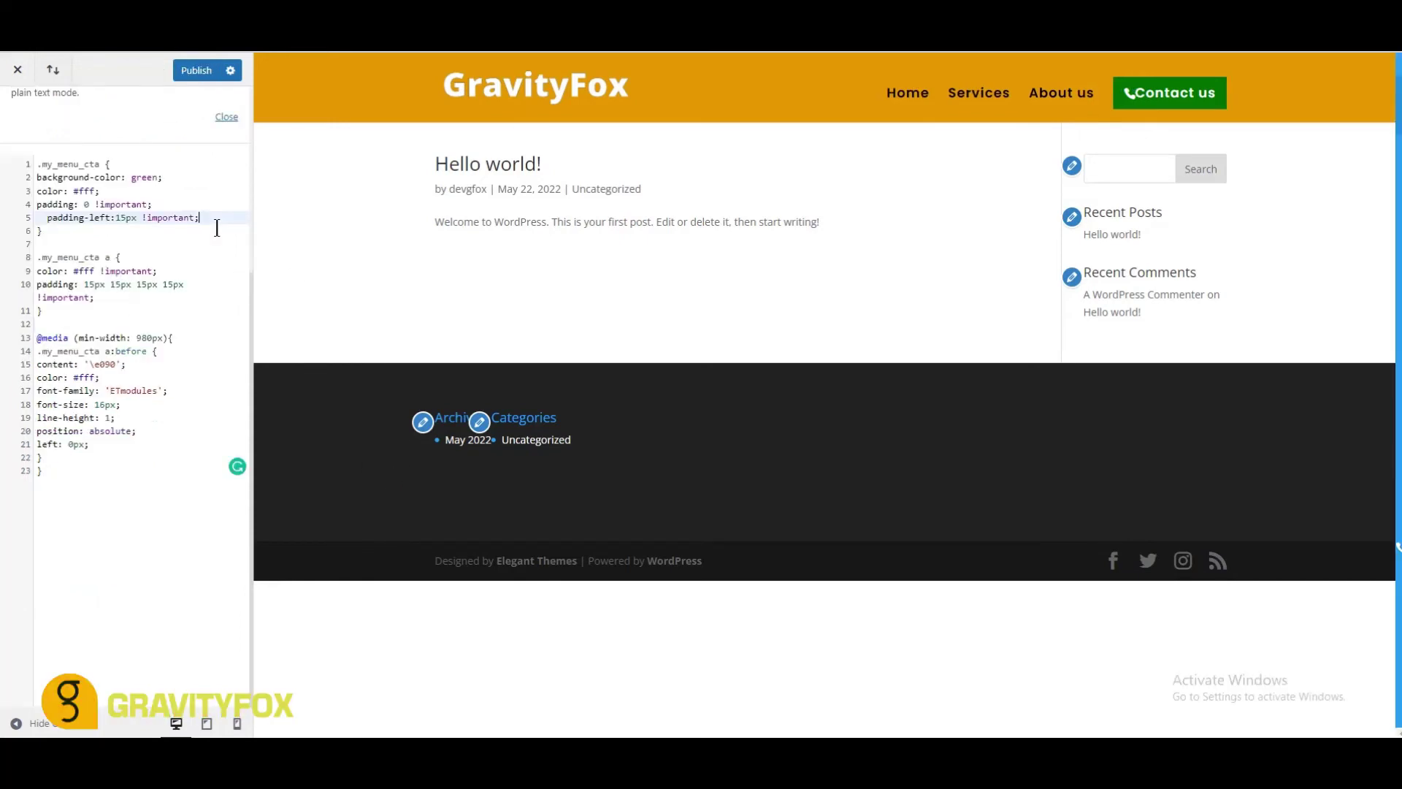
key("Return")
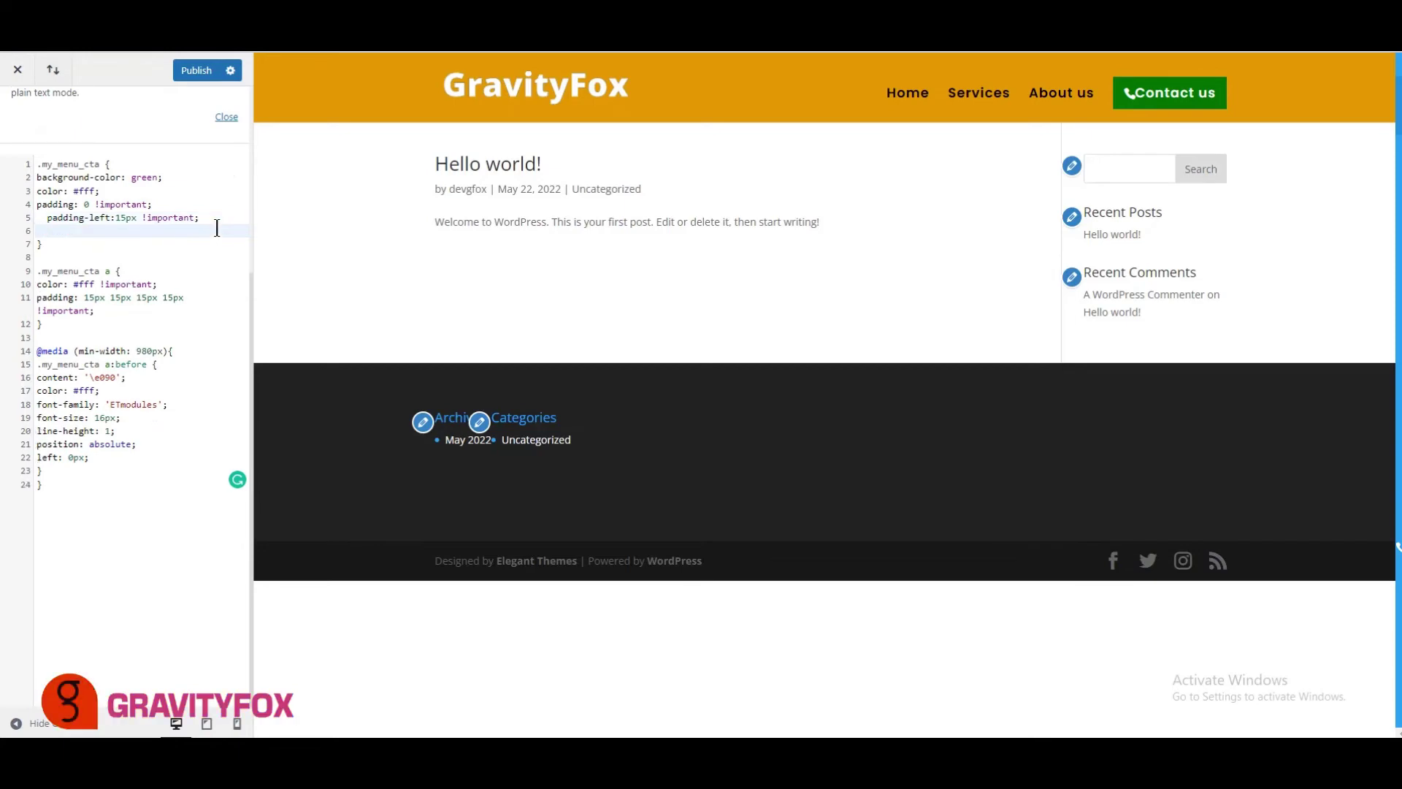
type("border-radius: 20px")
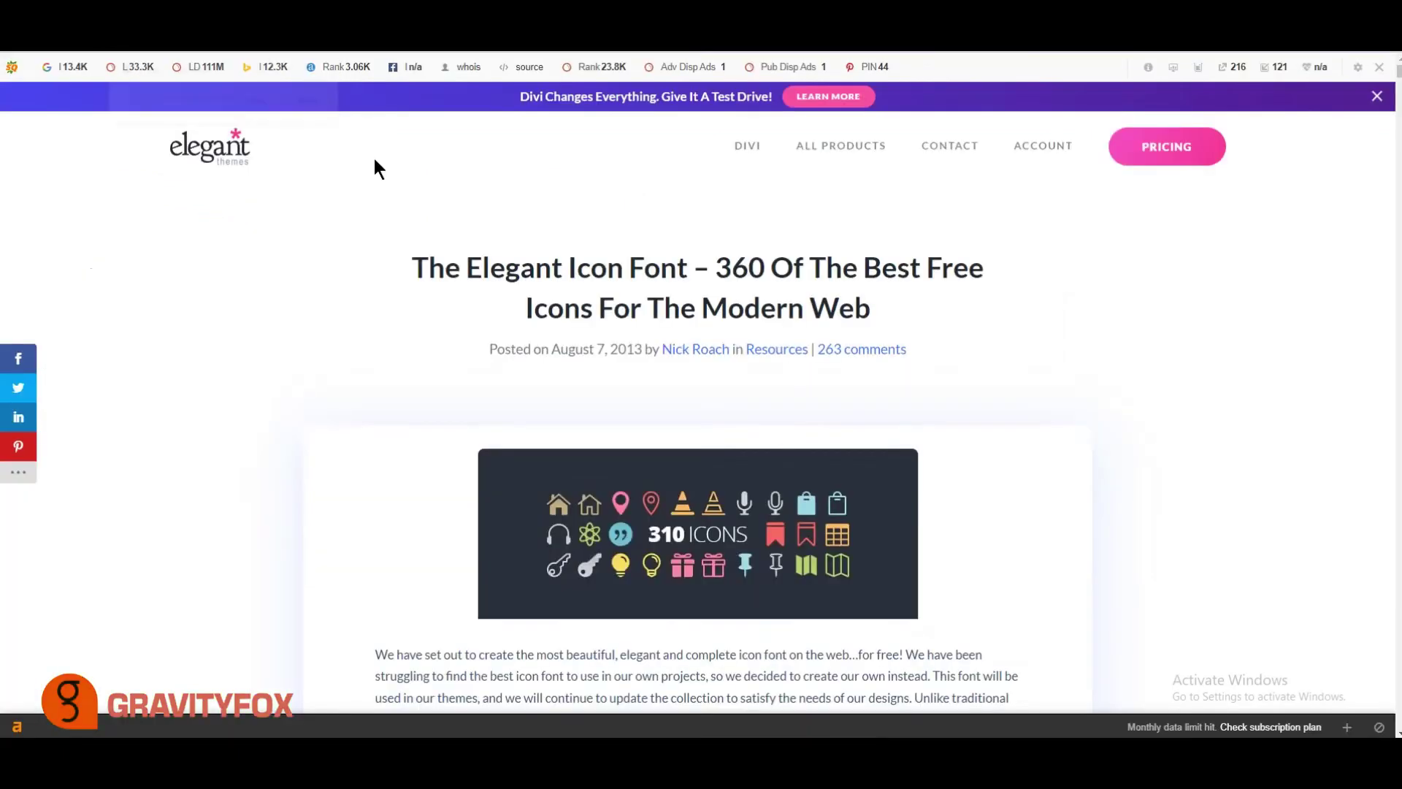
Step: Scroll the Elegant Icon Font article down to its grid of icon codes
scroll(628, 273, "down", 20)
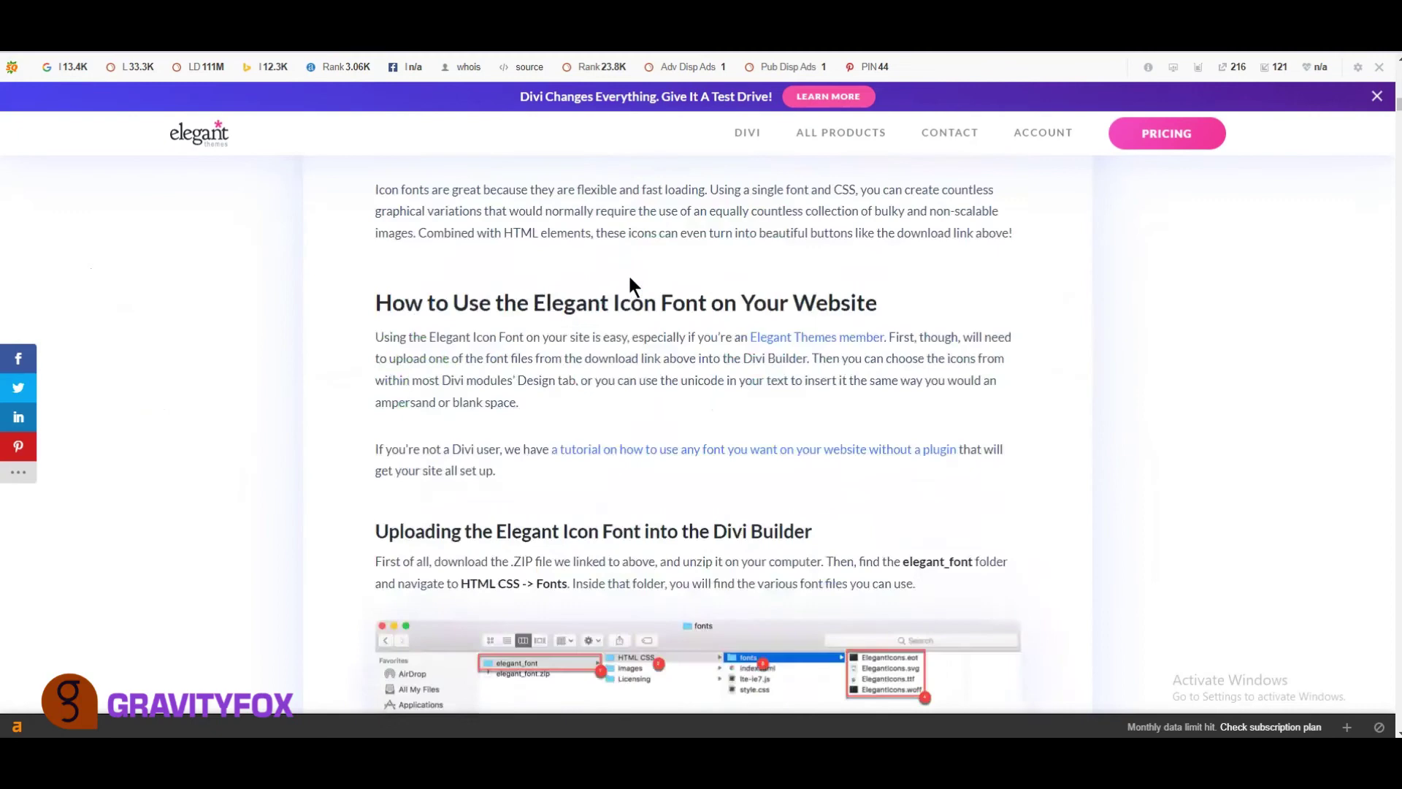
scroll(630, 280, "down", 20)
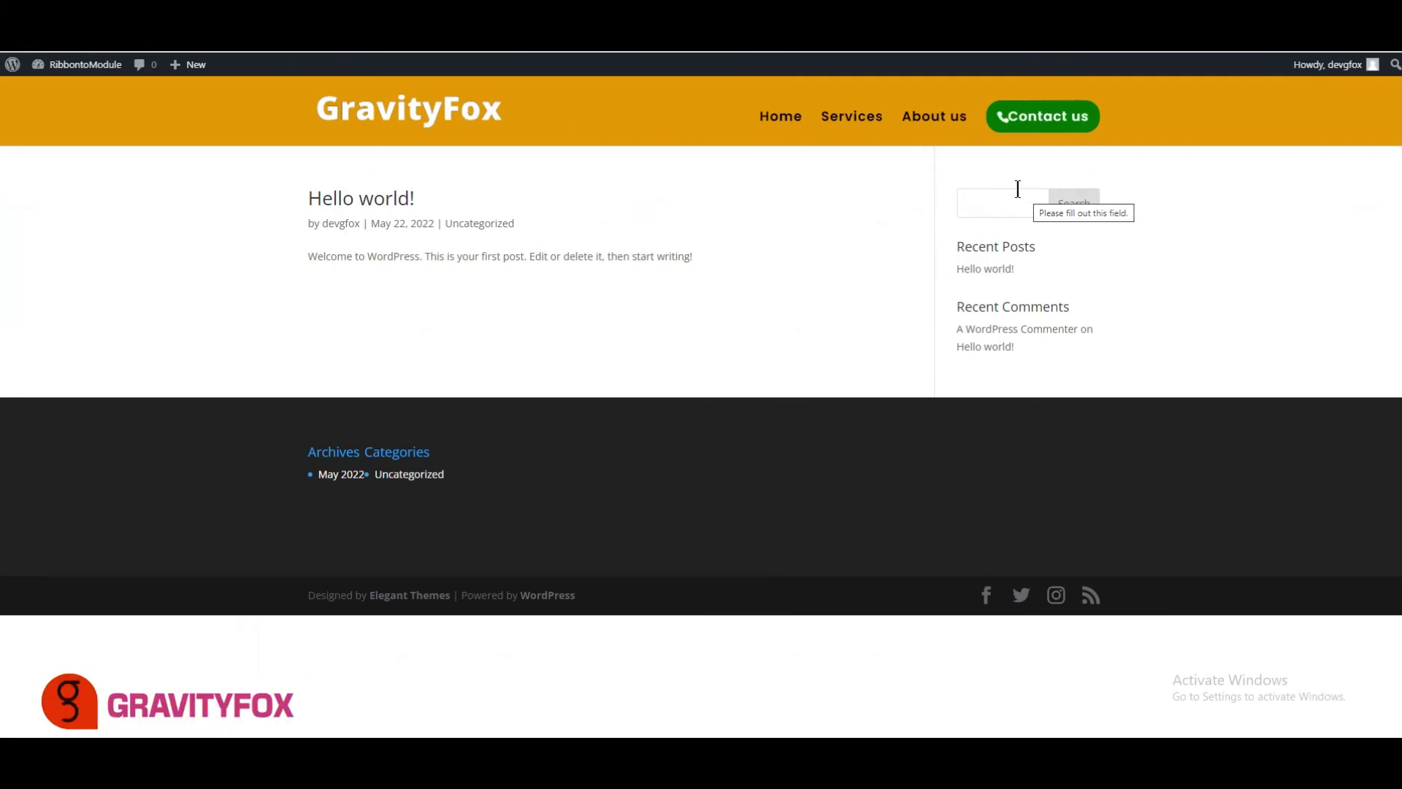
Step: Check the green Contact us mobile menu item in DevTools' iPad Mini preview
right_click(844, 182)
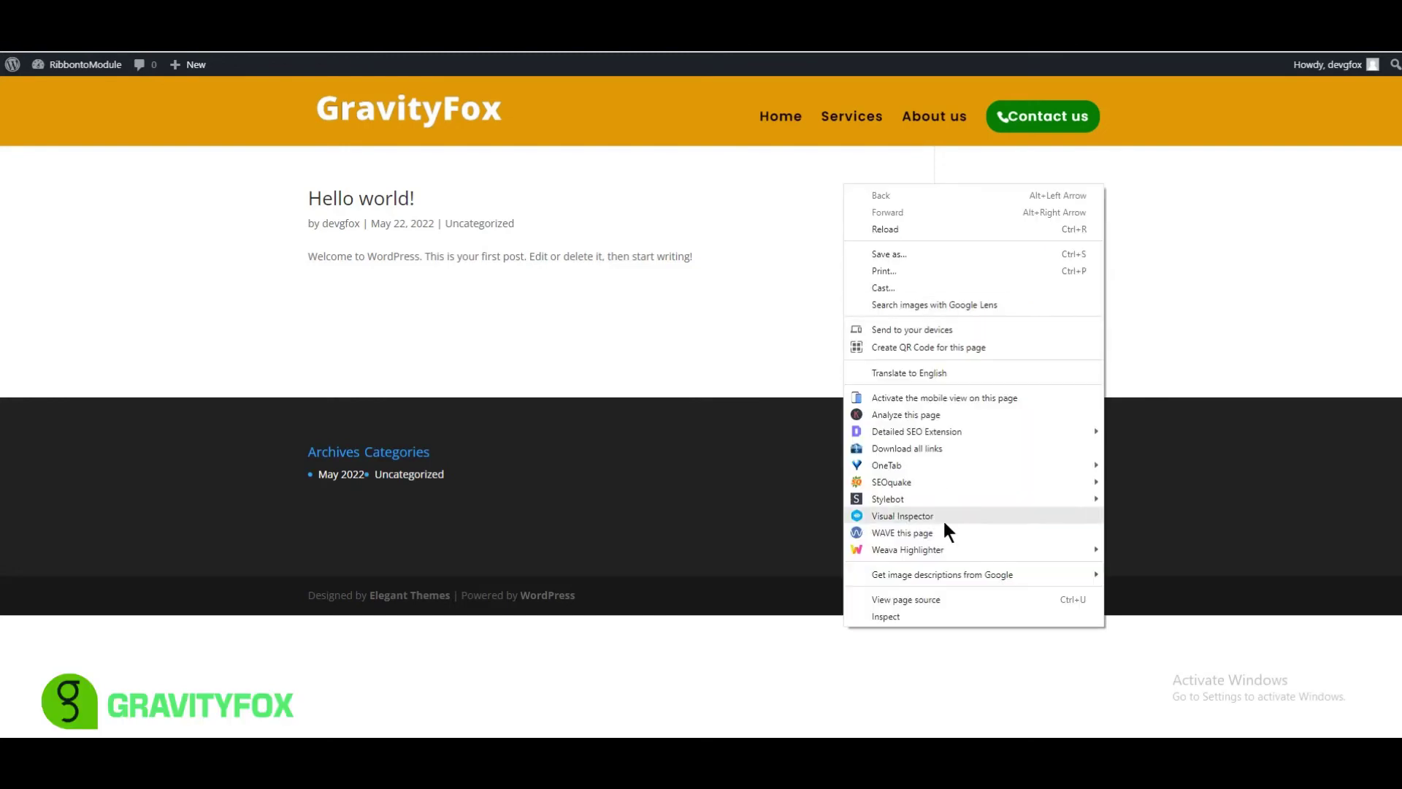
left_click(898, 617)
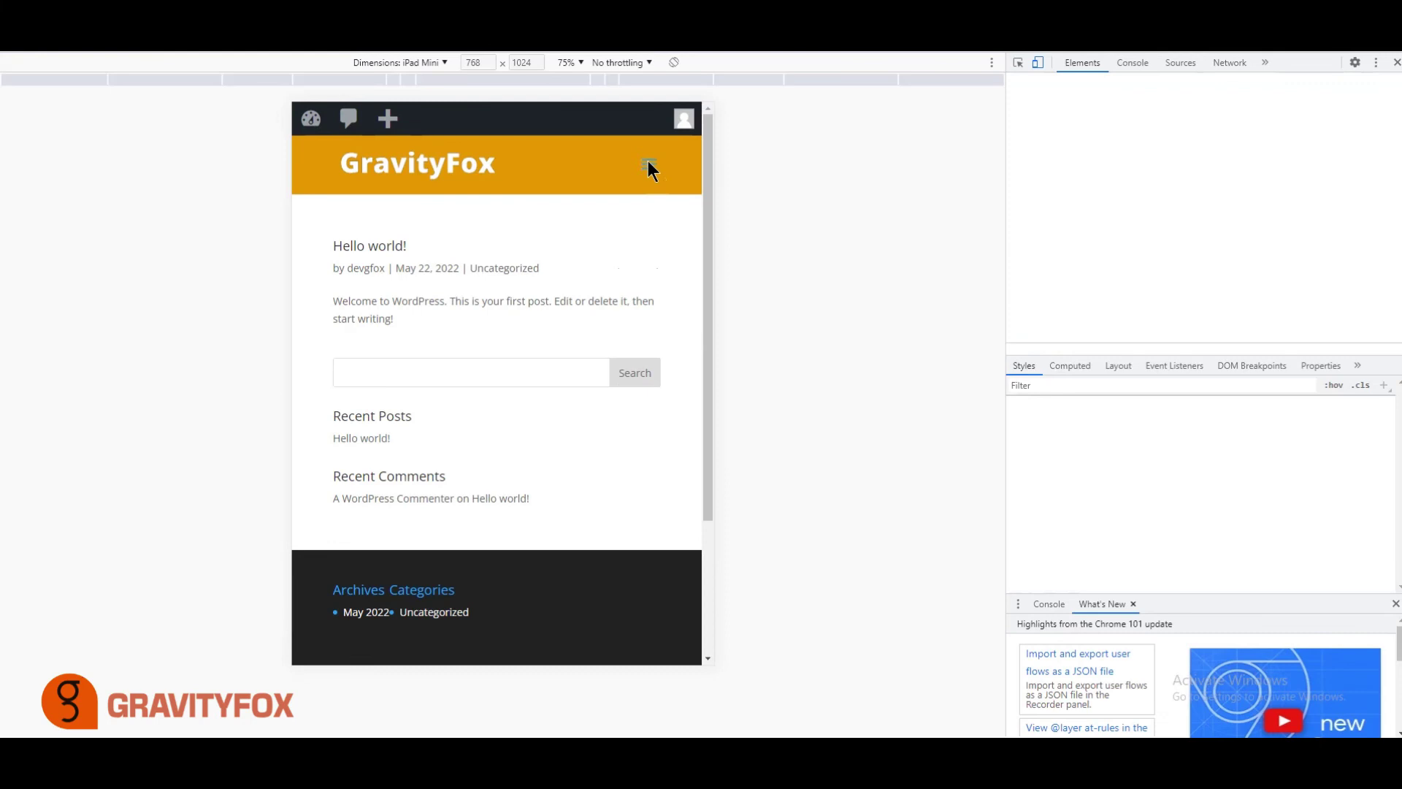
left_click(648, 163)
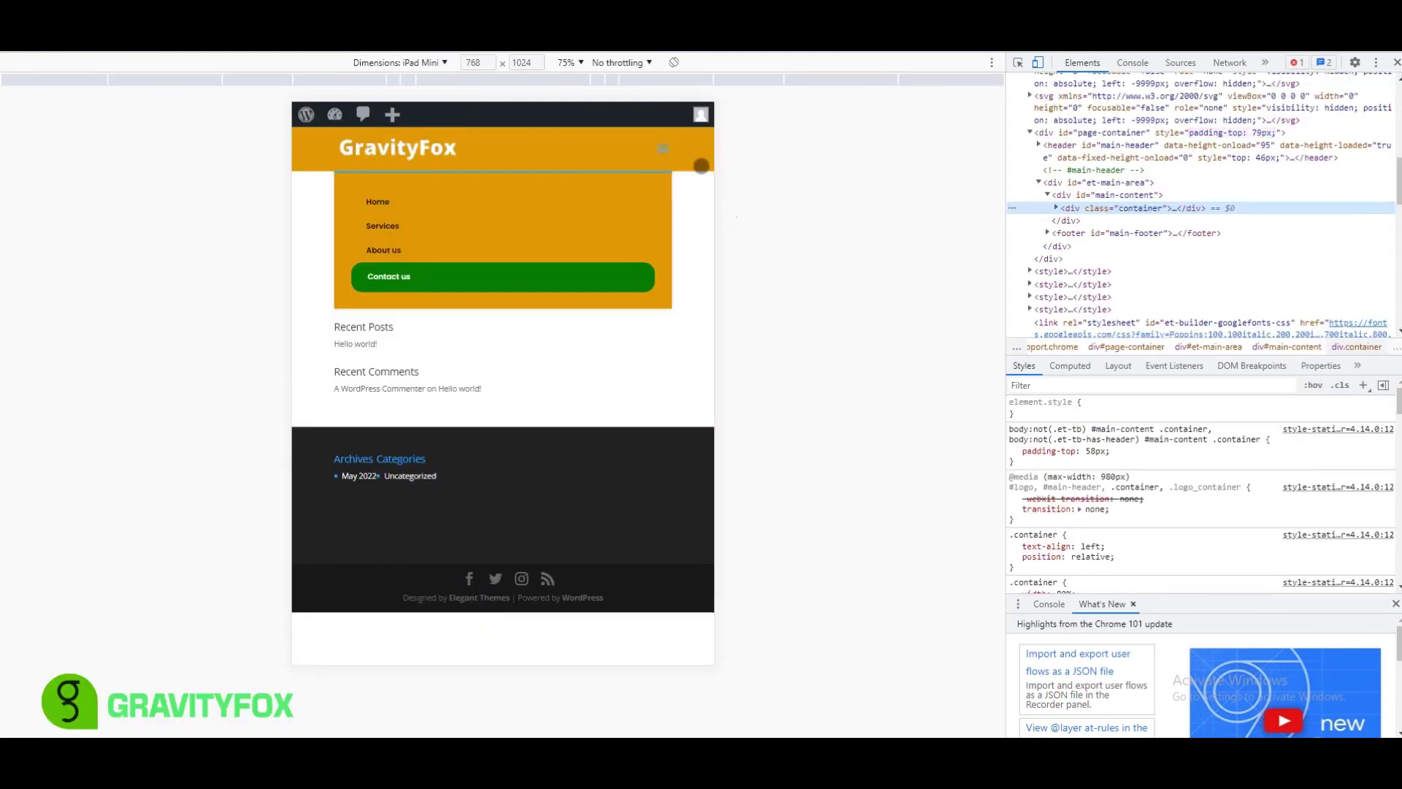
left_click(669, 147)
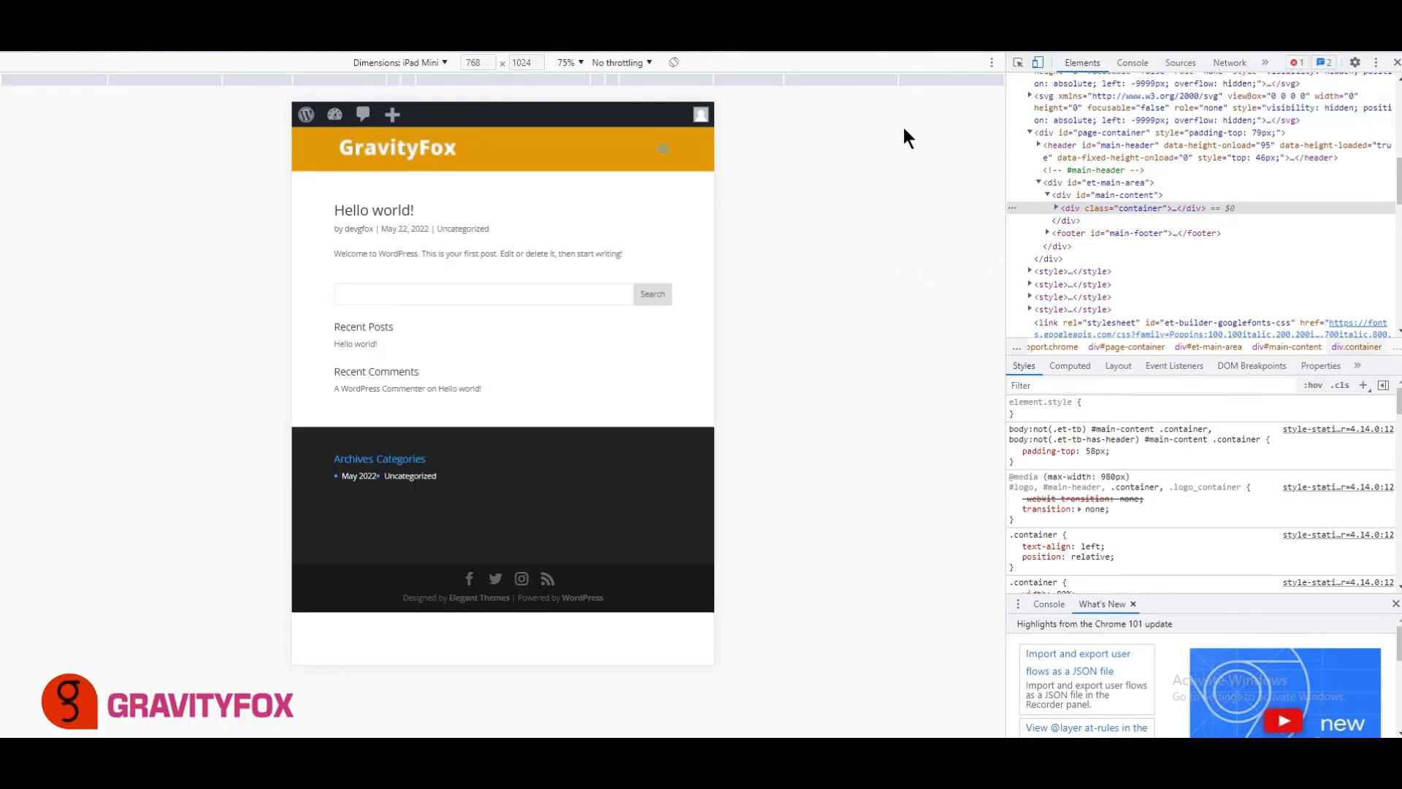
left_click(1396, 62)
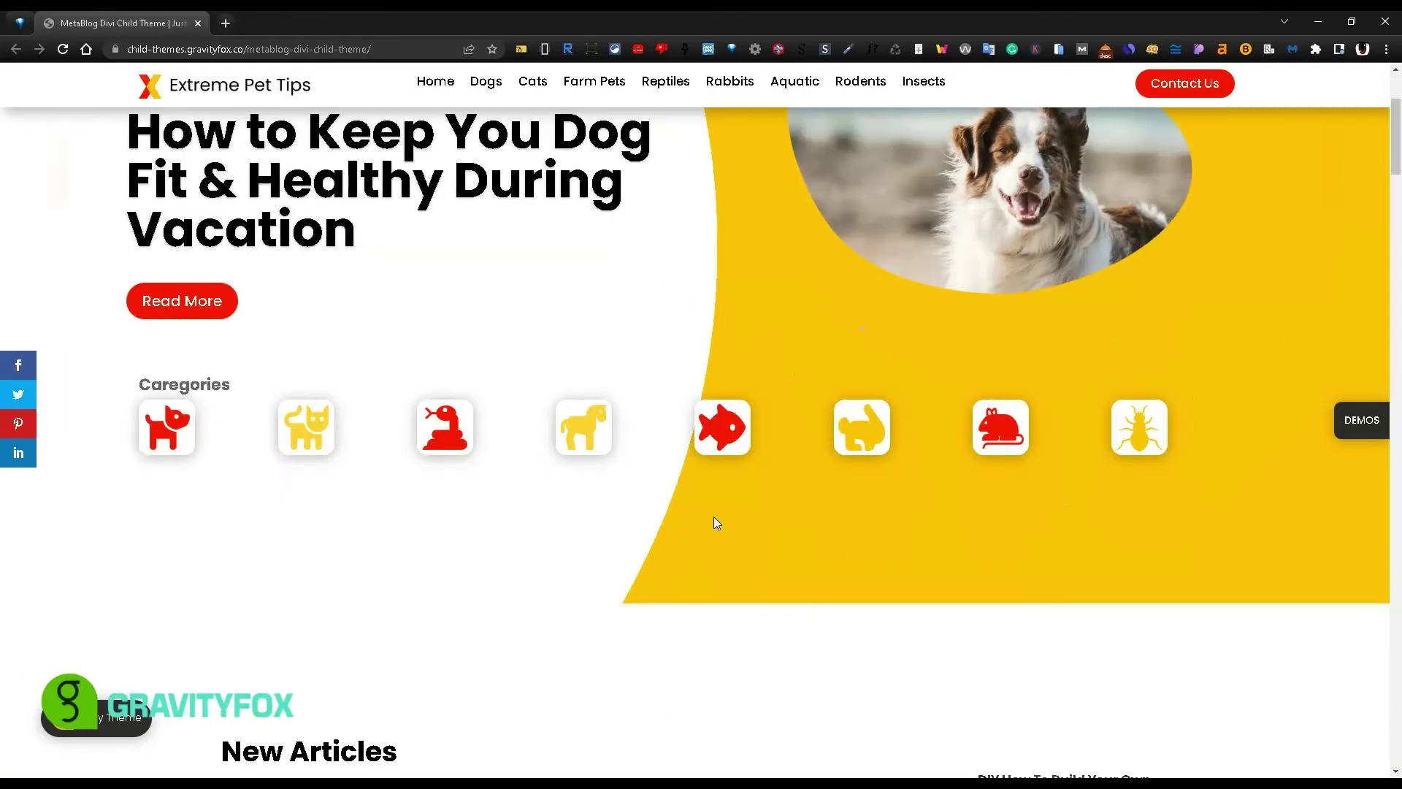
Step: Scroll the Extreme Pet Tips homepage down past its contact form to the footer
scroll(713, 522, "down", 4)
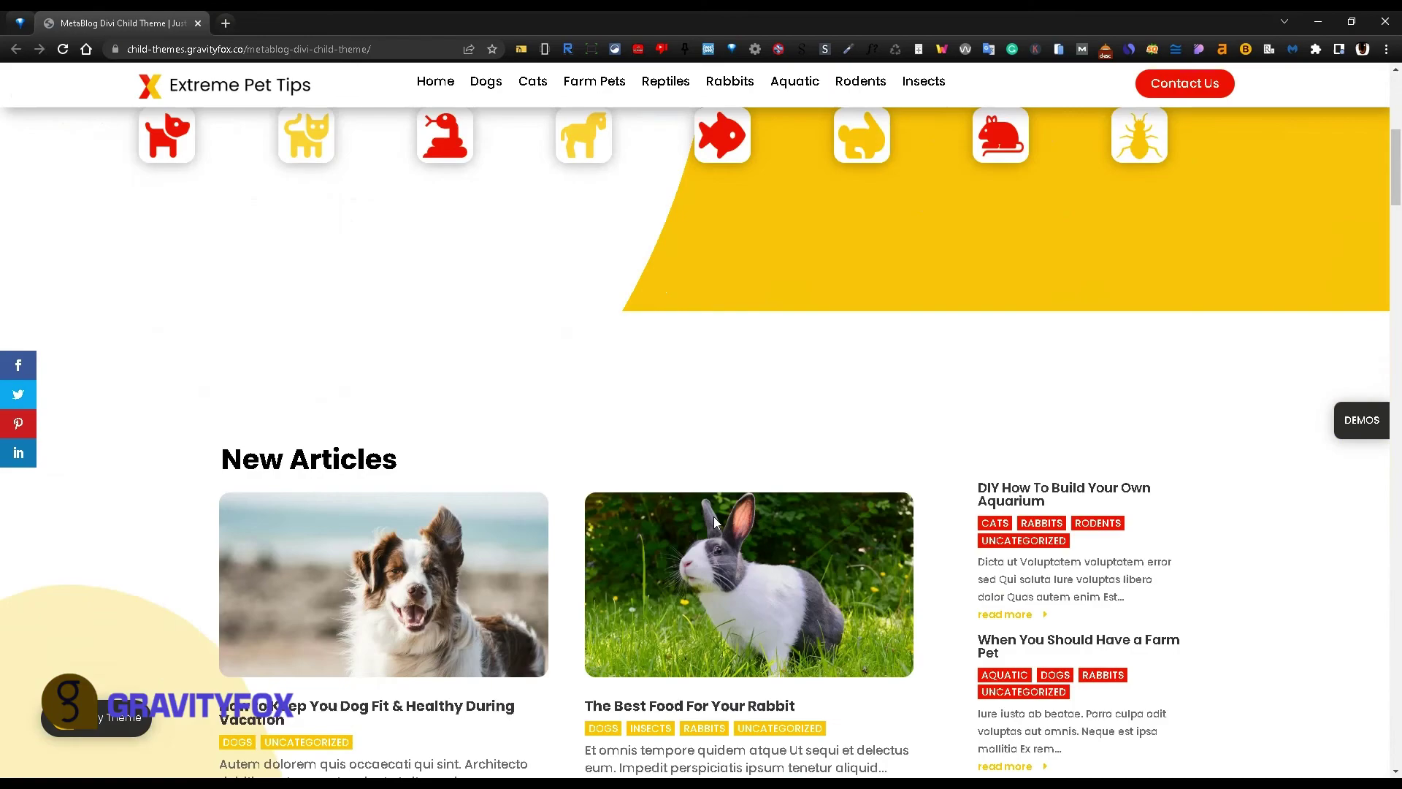
scroll(714, 522, "down", 9)
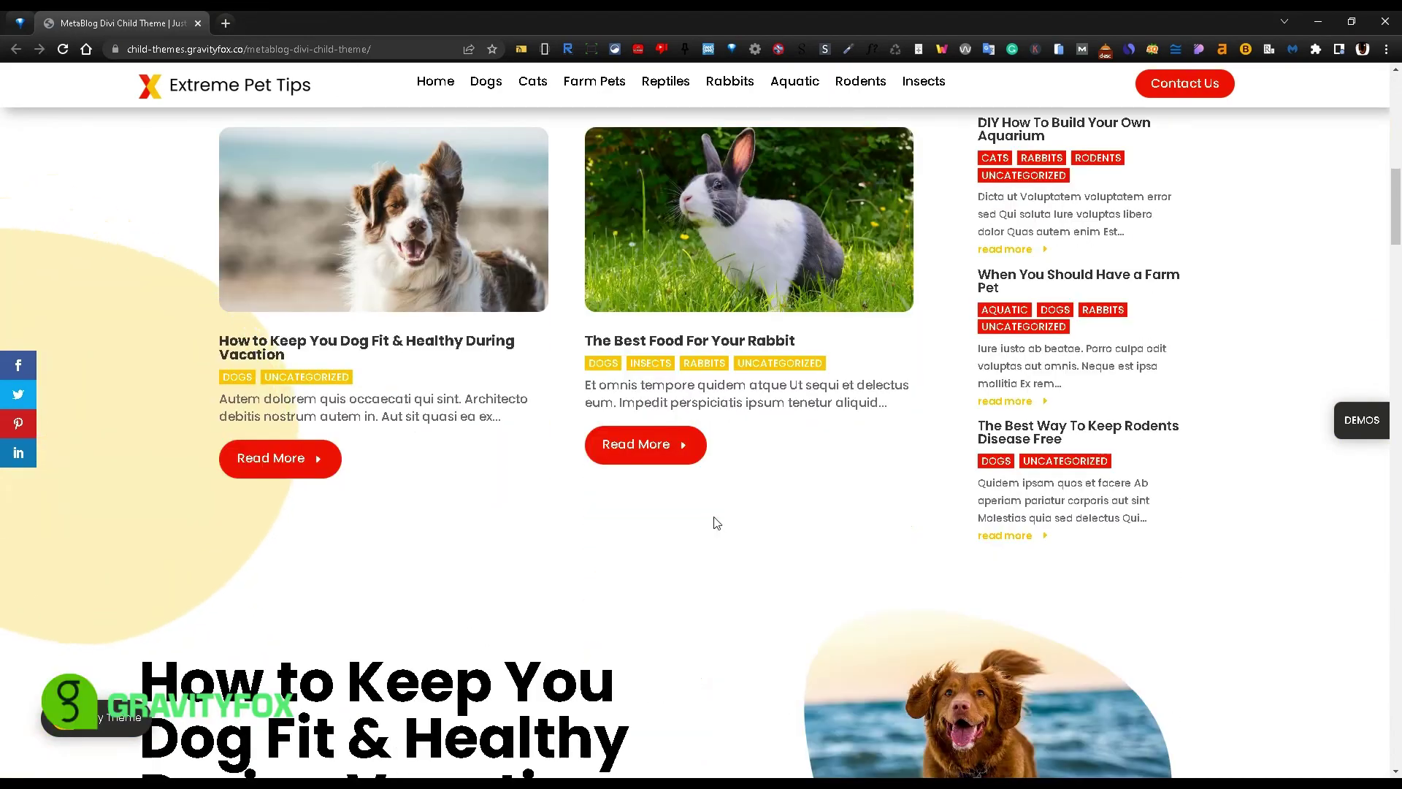
scroll(715, 523, "down", 10)
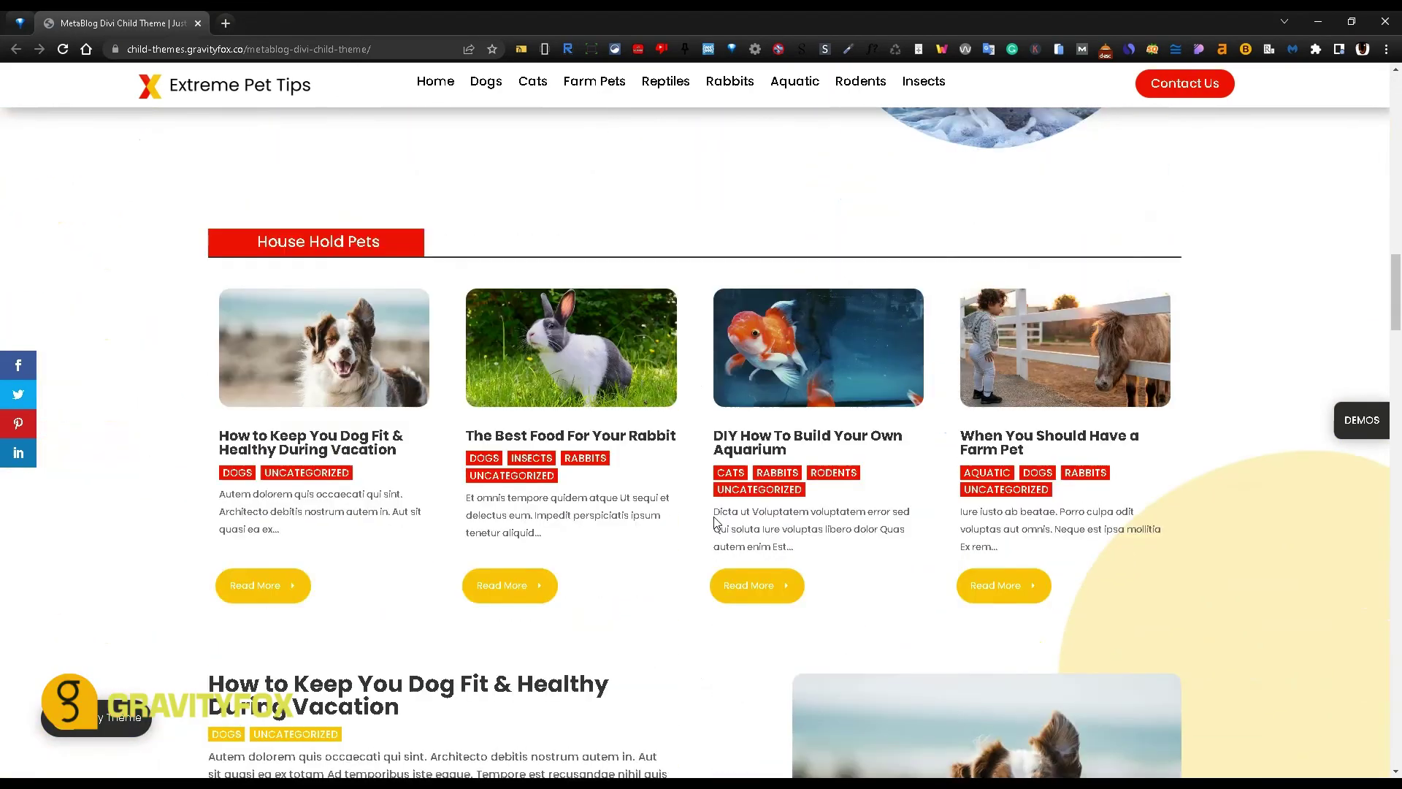
scroll(716, 522, "down", 10)
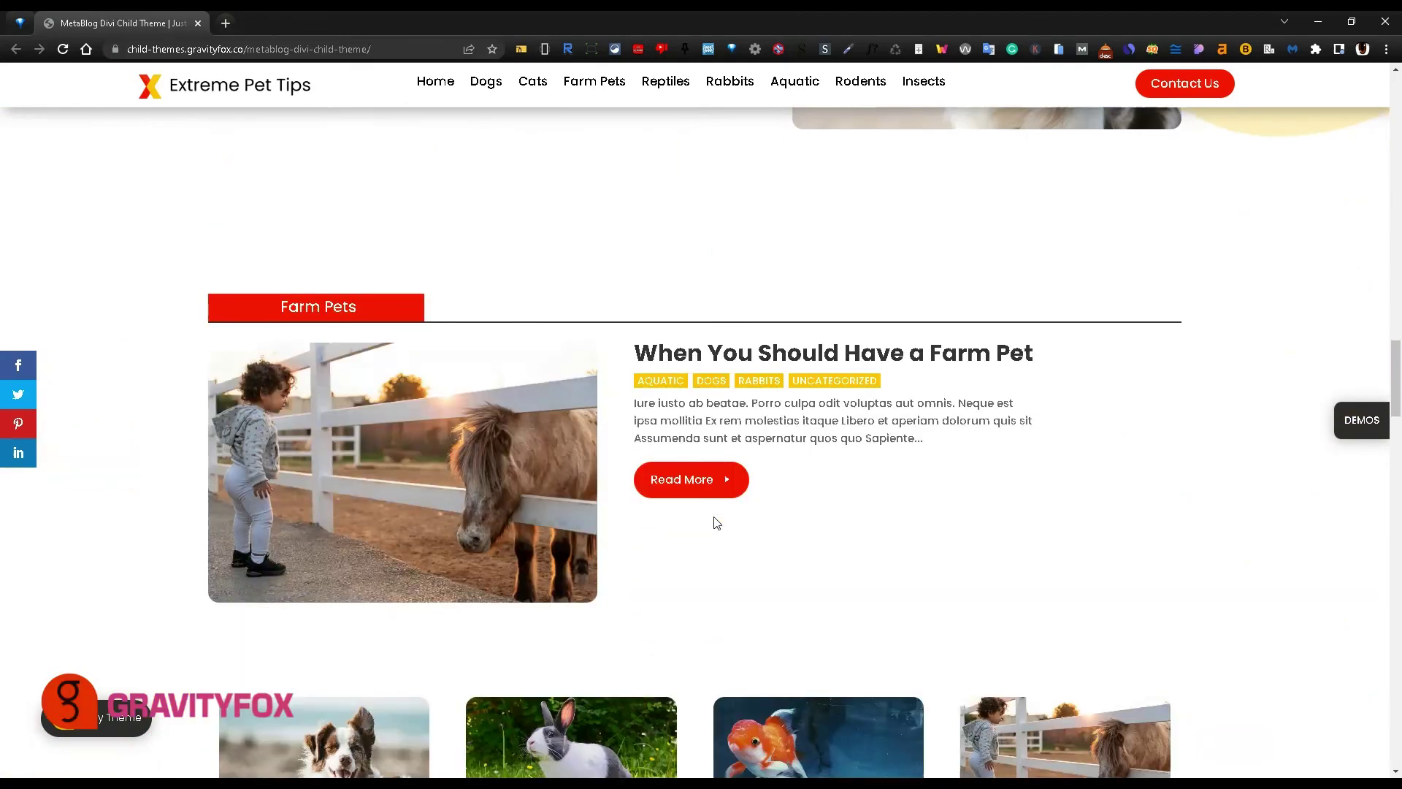
scroll(715, 522, "down", 10)
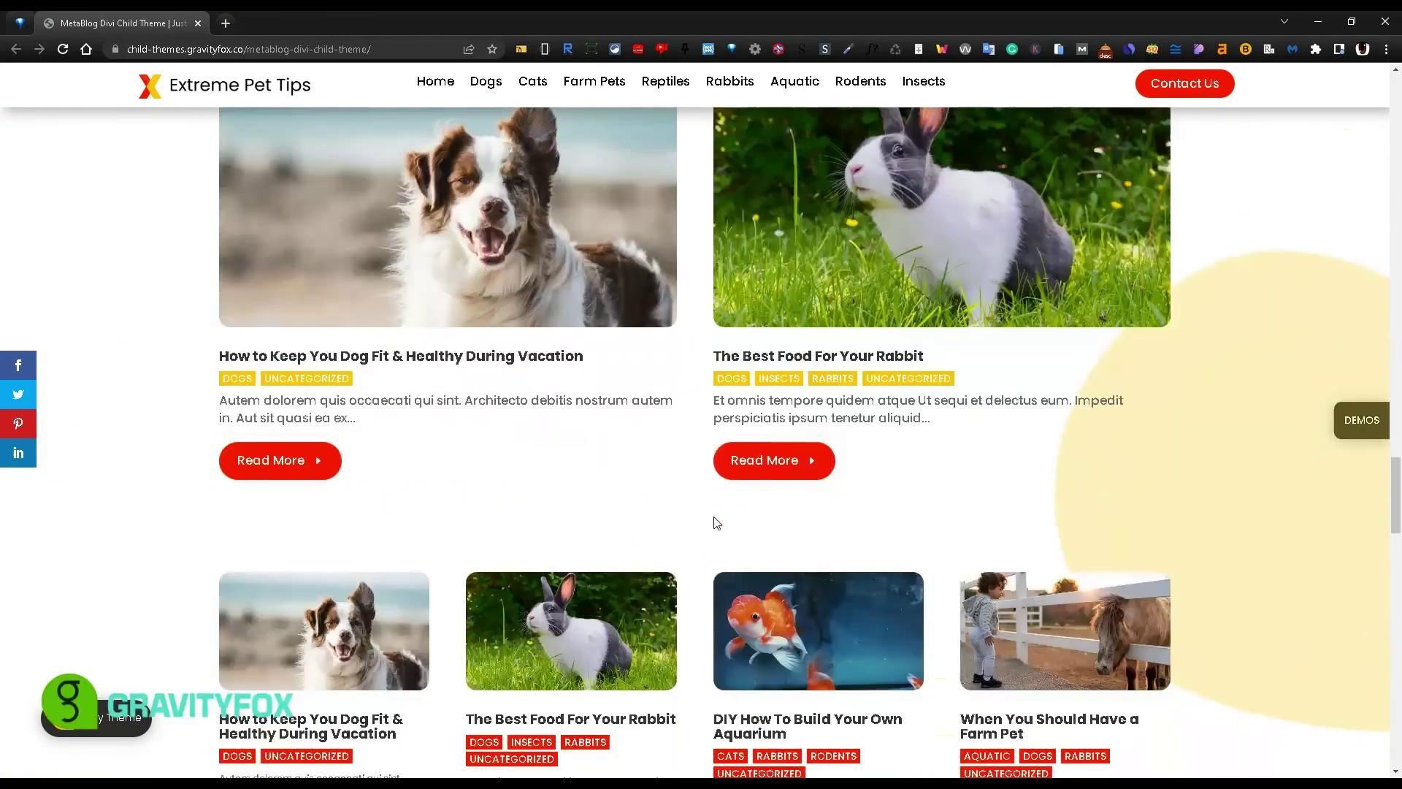
scroll(716, 522, "down", 10)
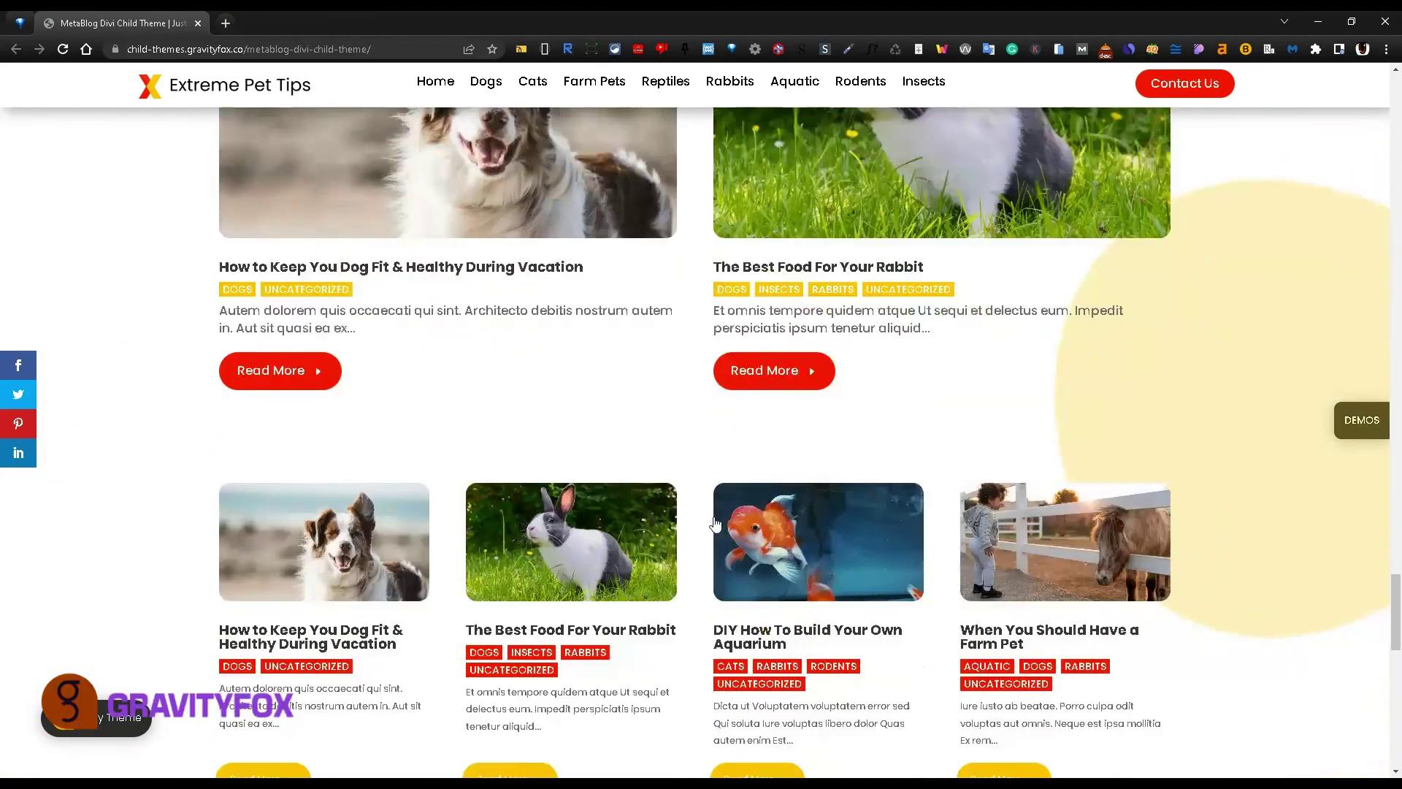
scroll(715, 523, "down", 10)
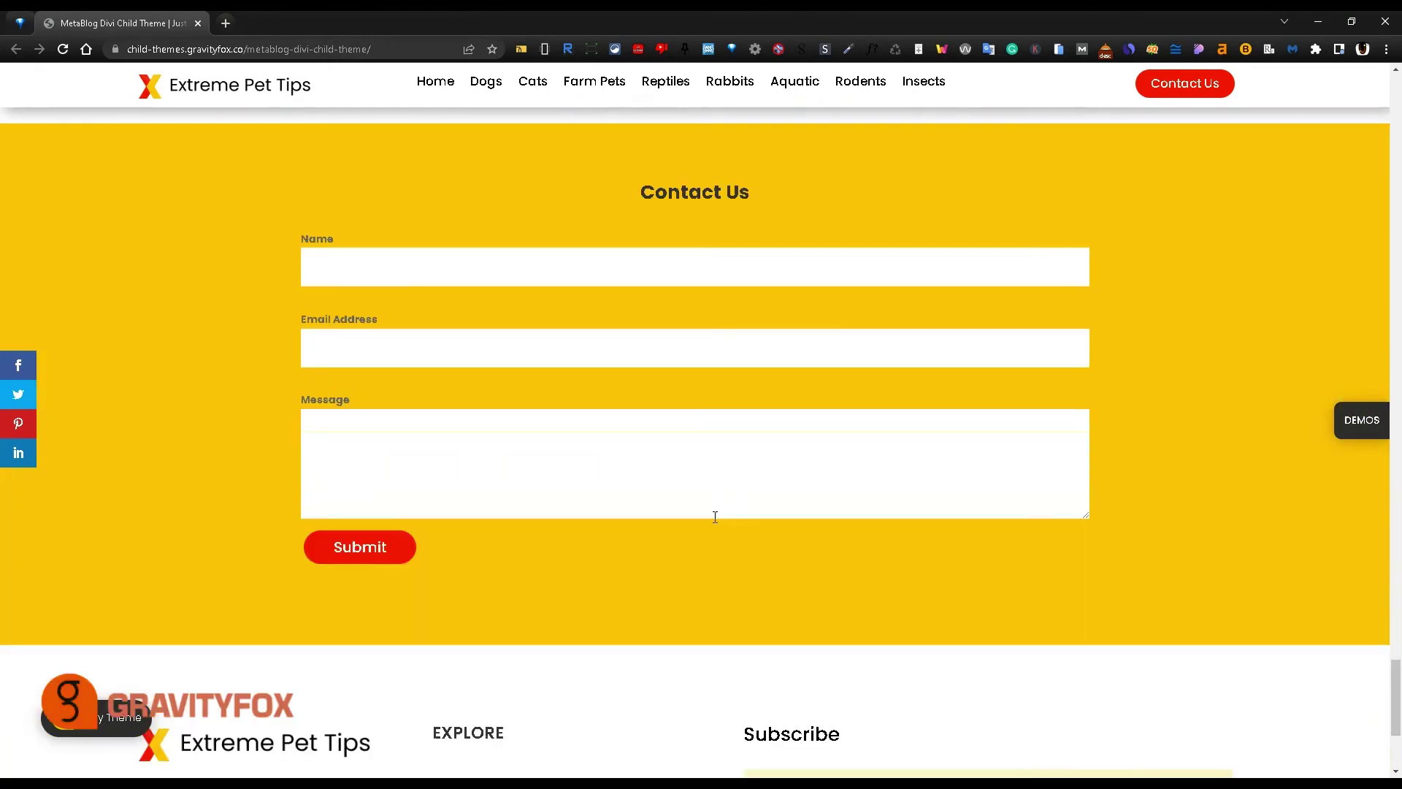
scroll(717, 523, "down", 2)
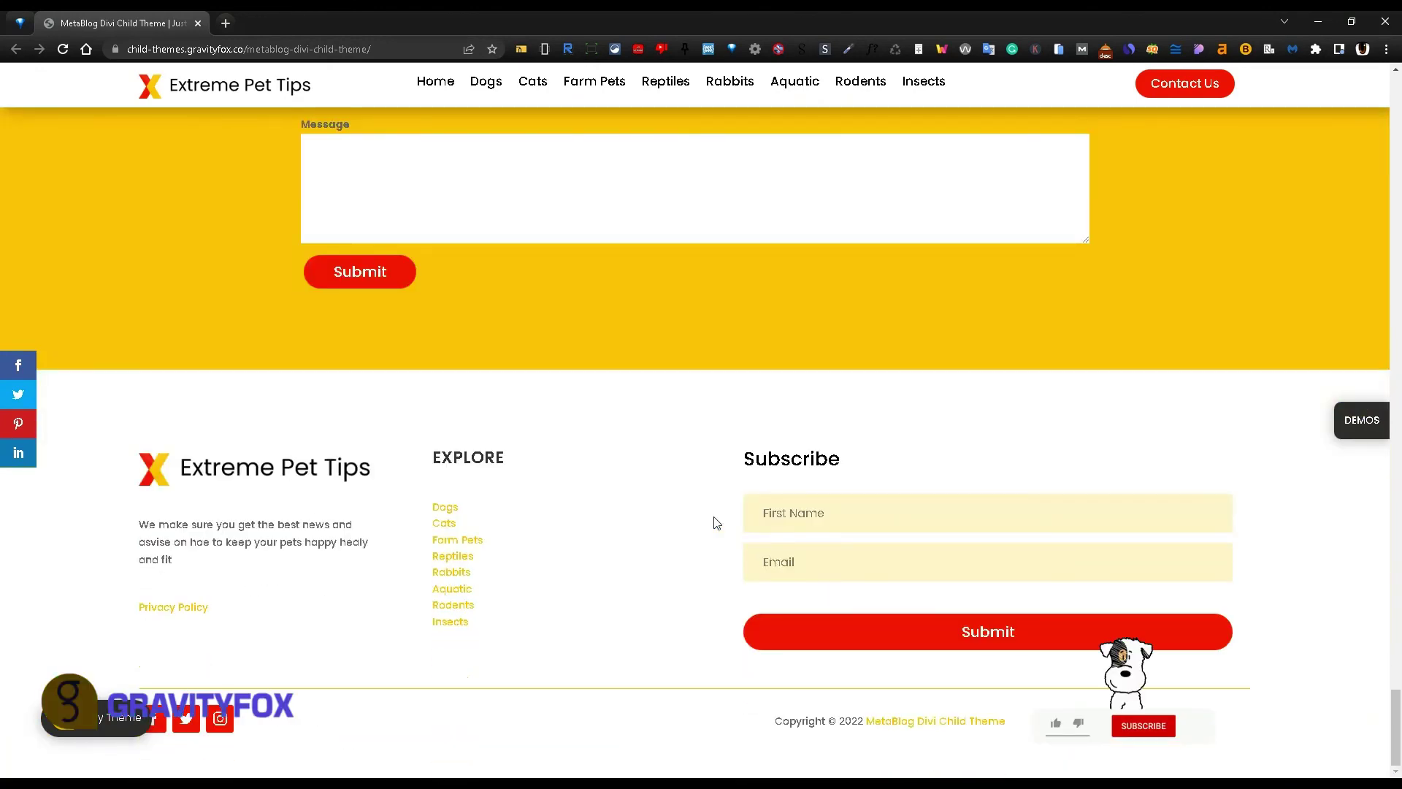